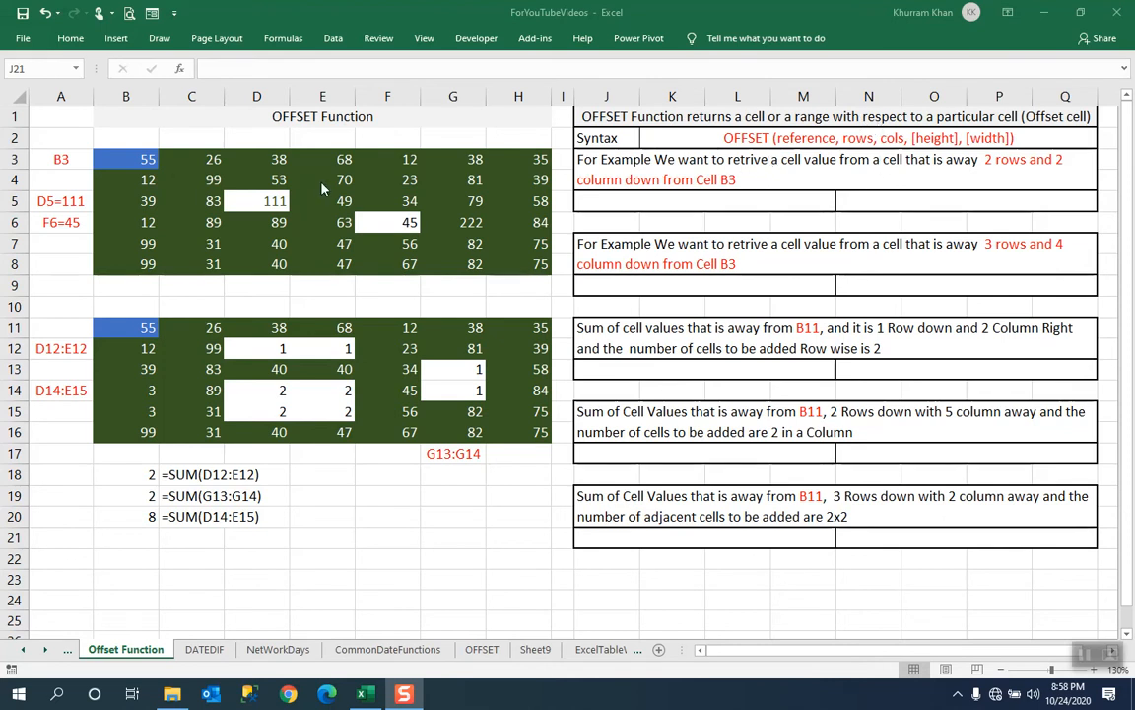
- Trace the offset from B3 two rows down and two columns right to D5, and review the OFFSET syntax in K2
click(129, 159)
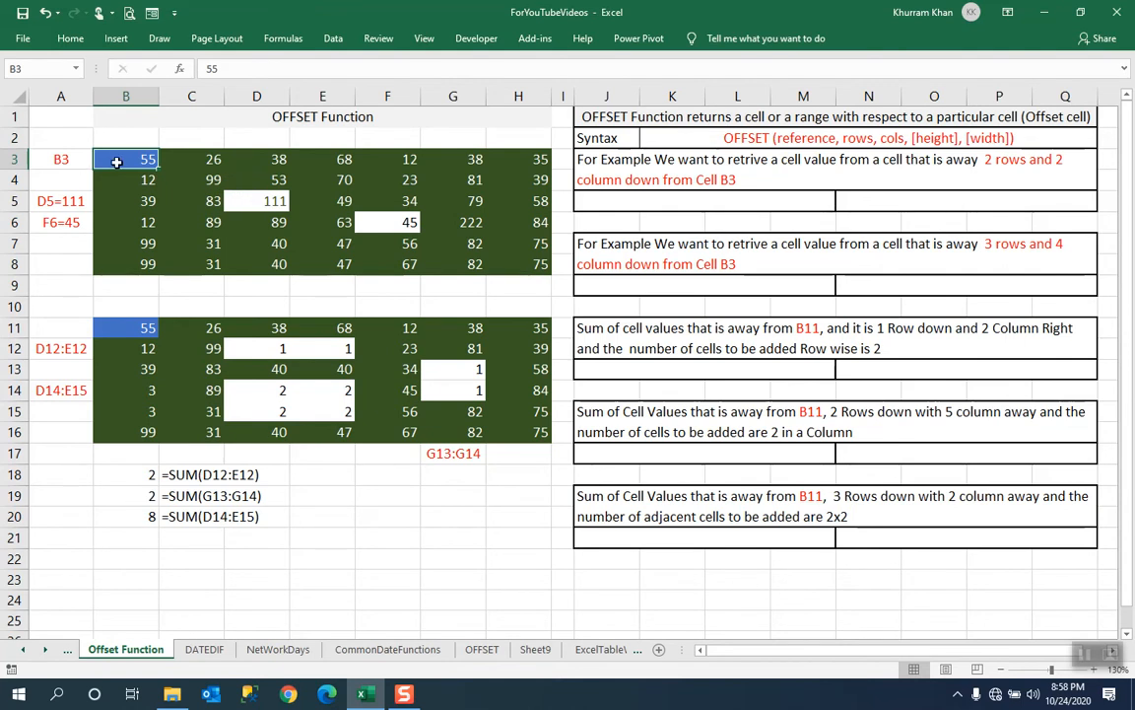
click(257, 198)
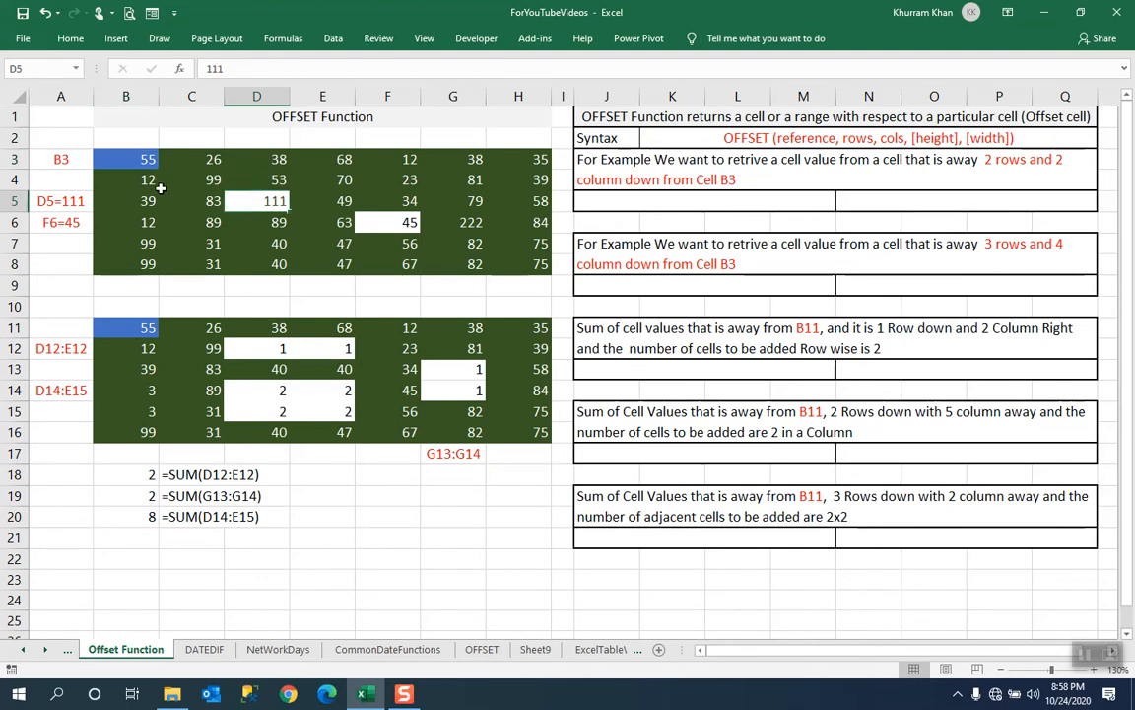
click(145, 163)
click(144, 177)
click(141, 199)
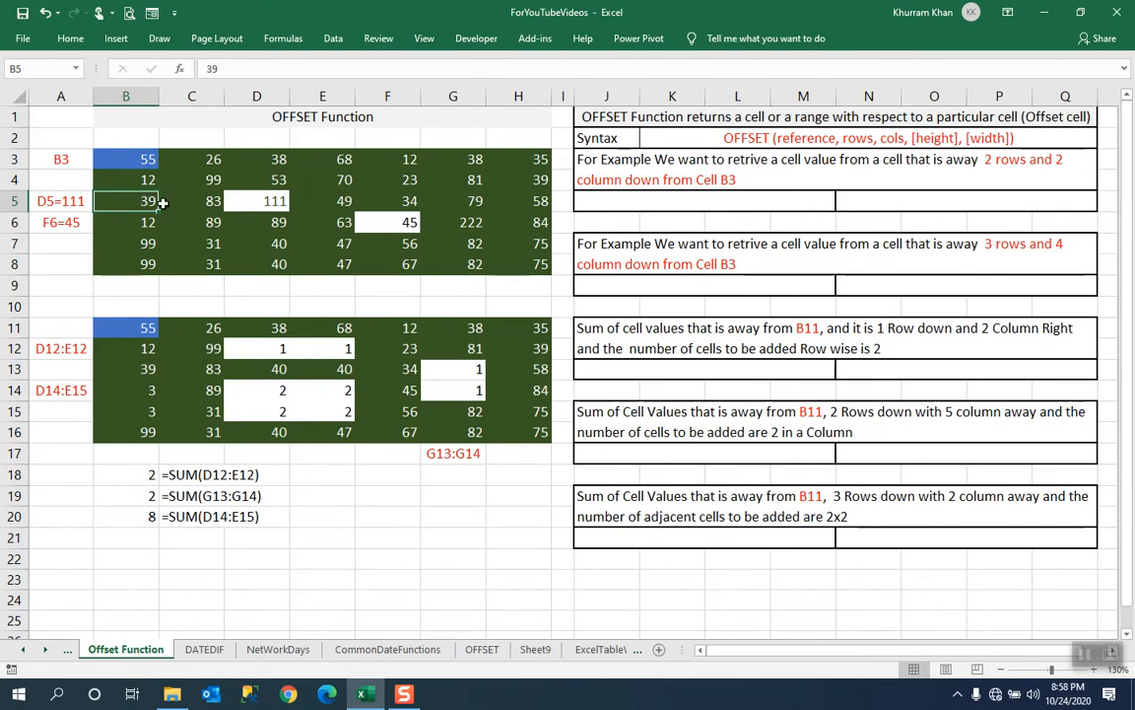
click(192, 201)
click(262, 201)
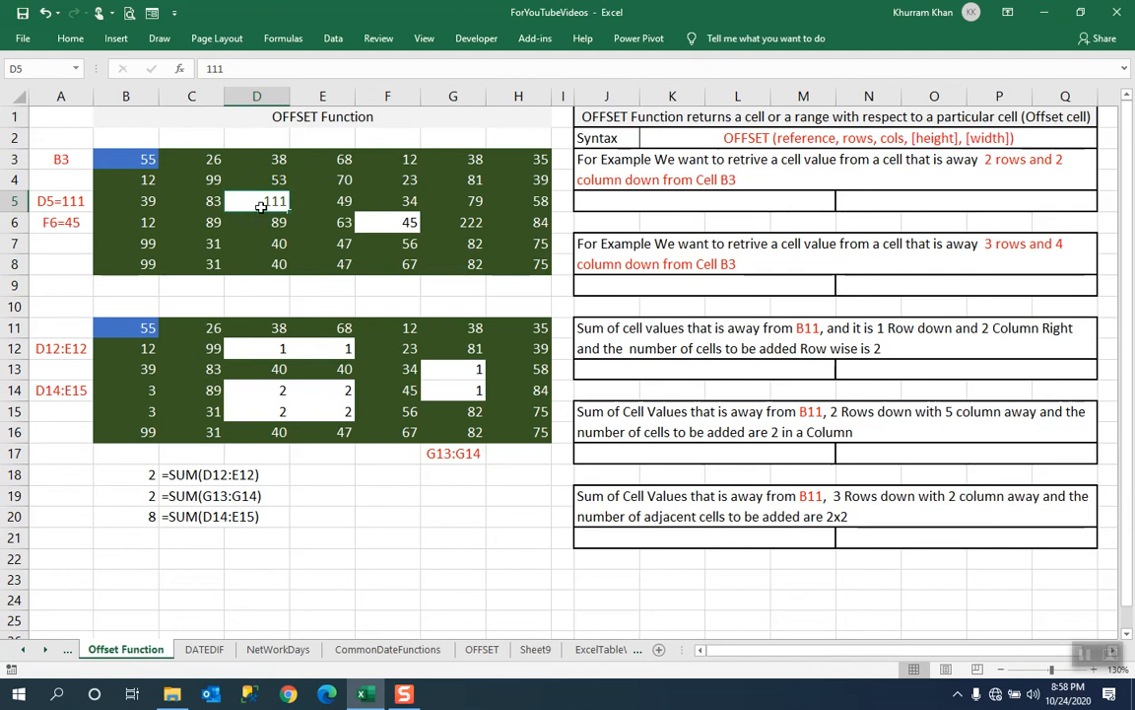
click(140, 164)
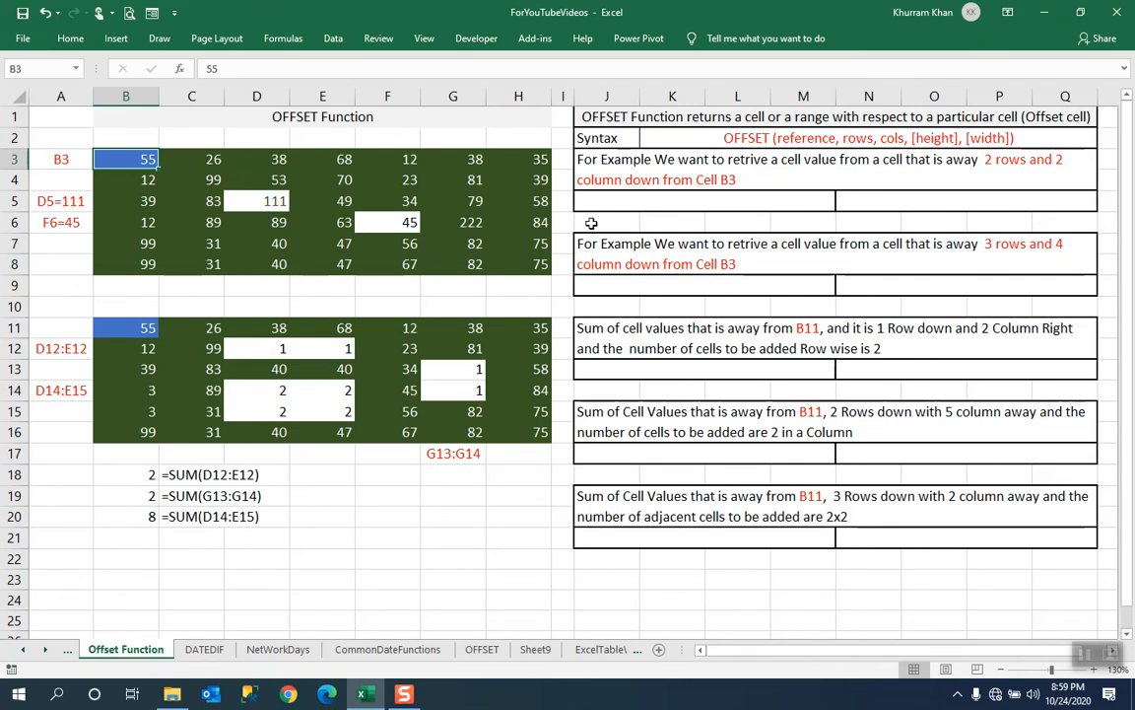
click(778, 140)
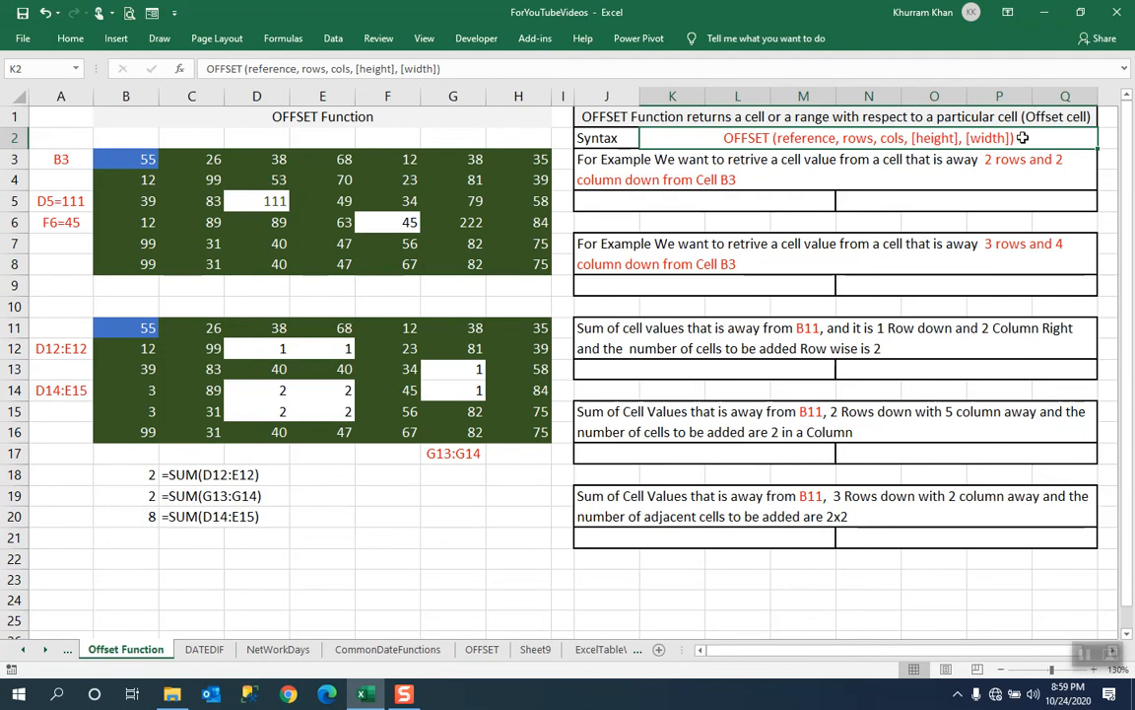
- Enter =OFFSET(B3,2,2) in J5 to retrieve the value two rows down and two columns right of B3
click(696, 199)
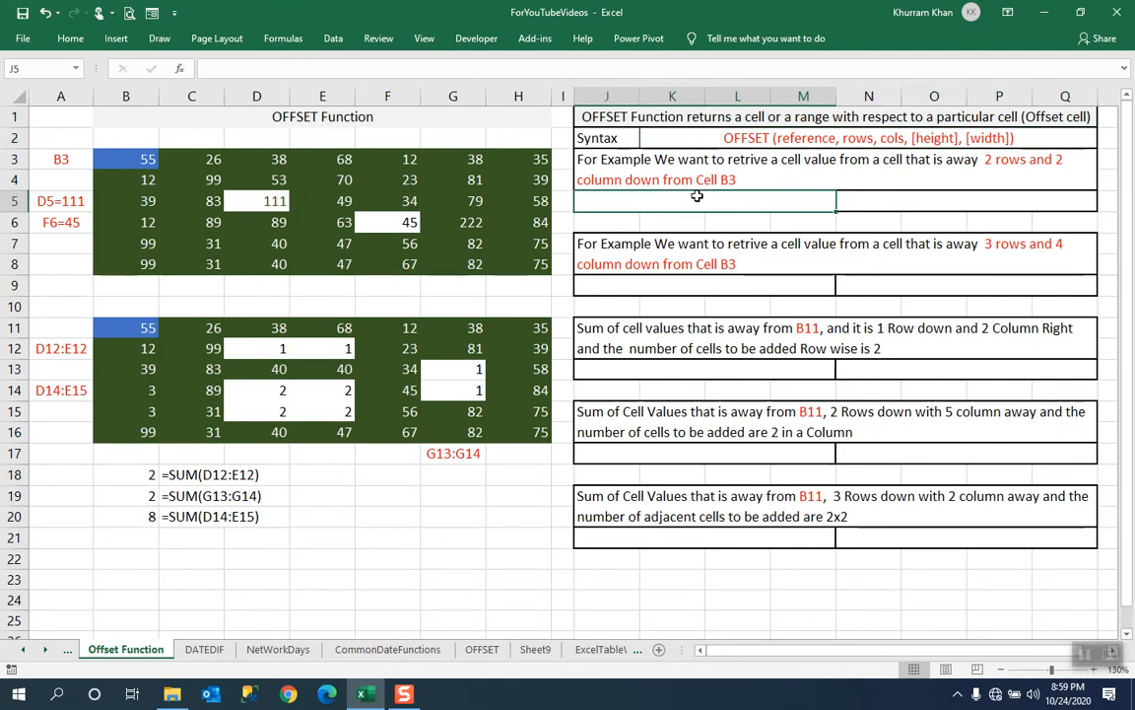
text(=)
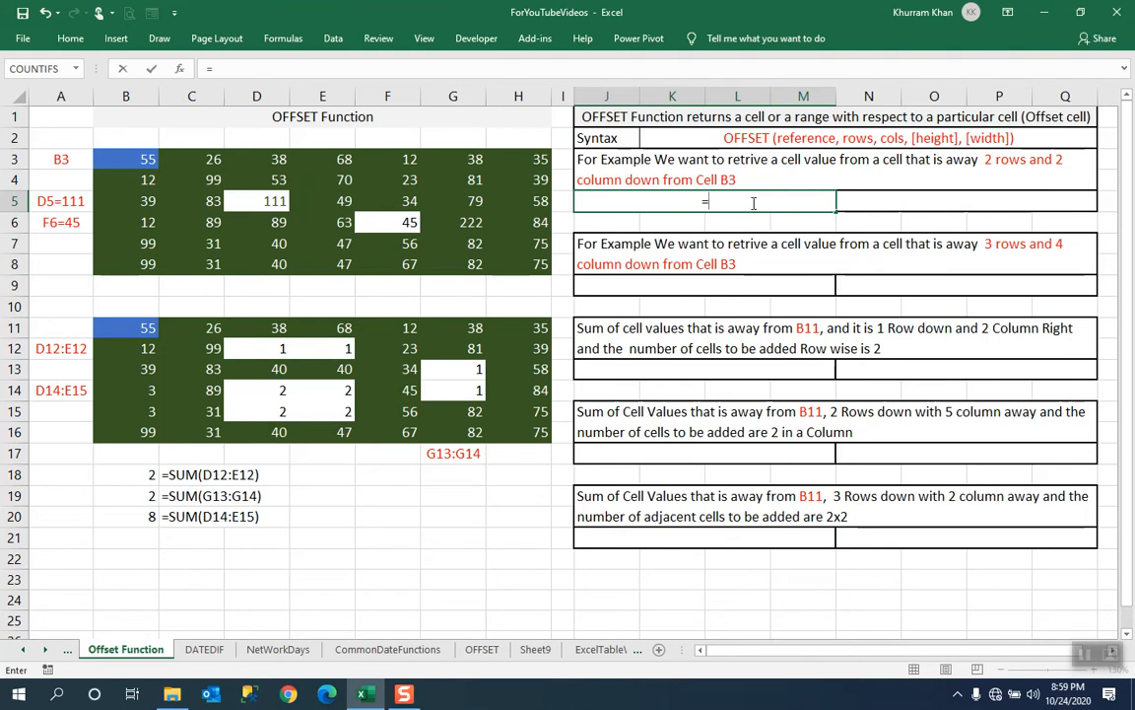
text(o)
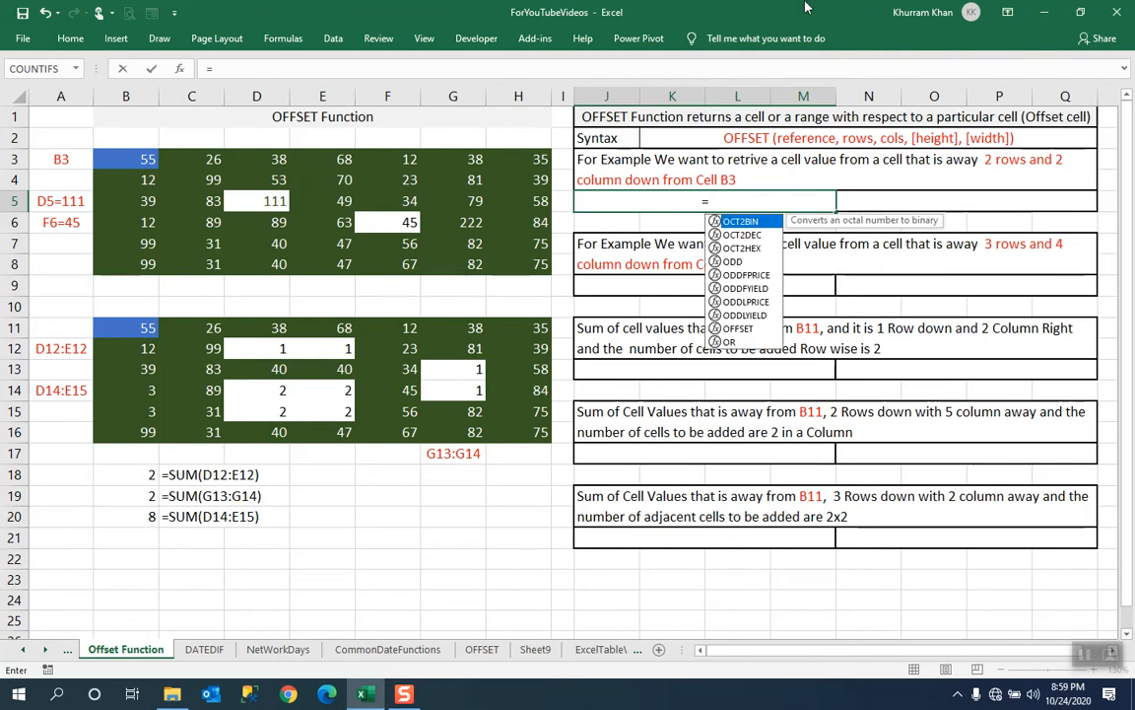
text(ff)
key(Tab)
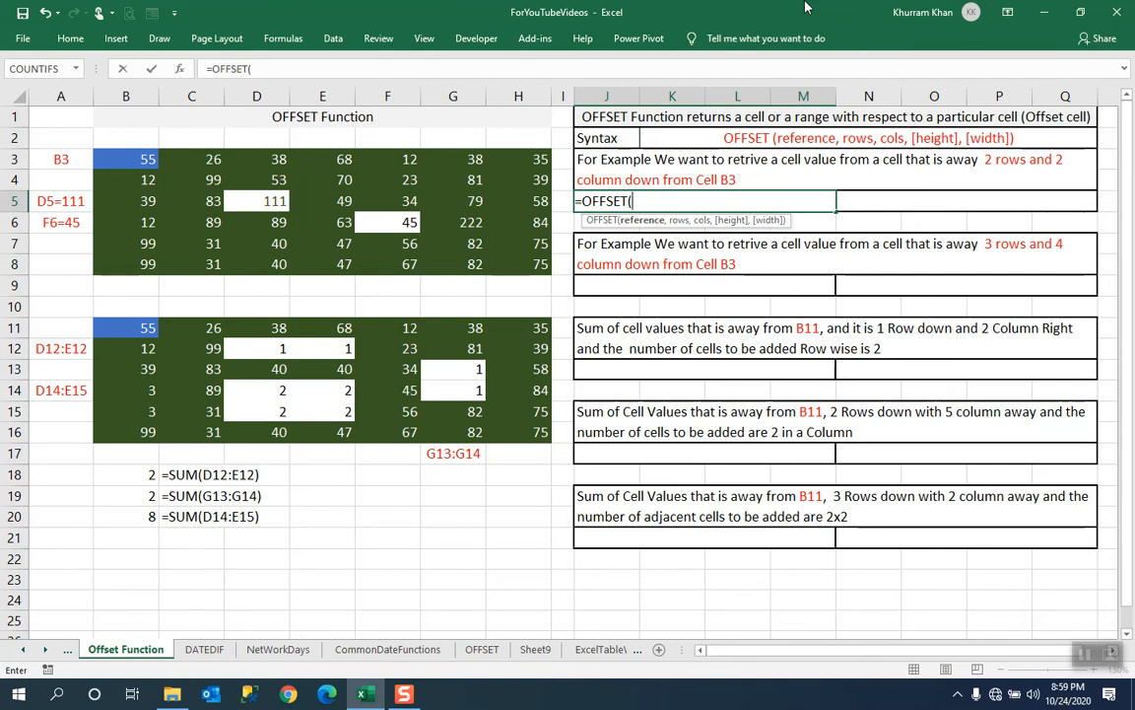
click(136, 158)
text(,)
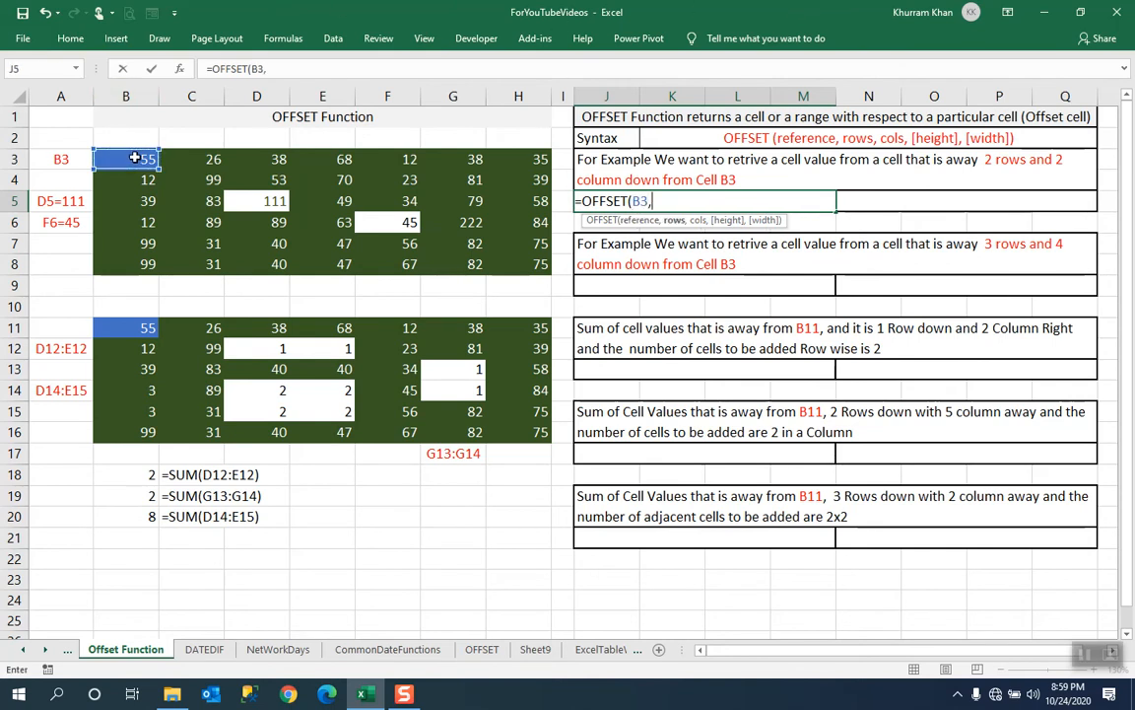
text(2,)
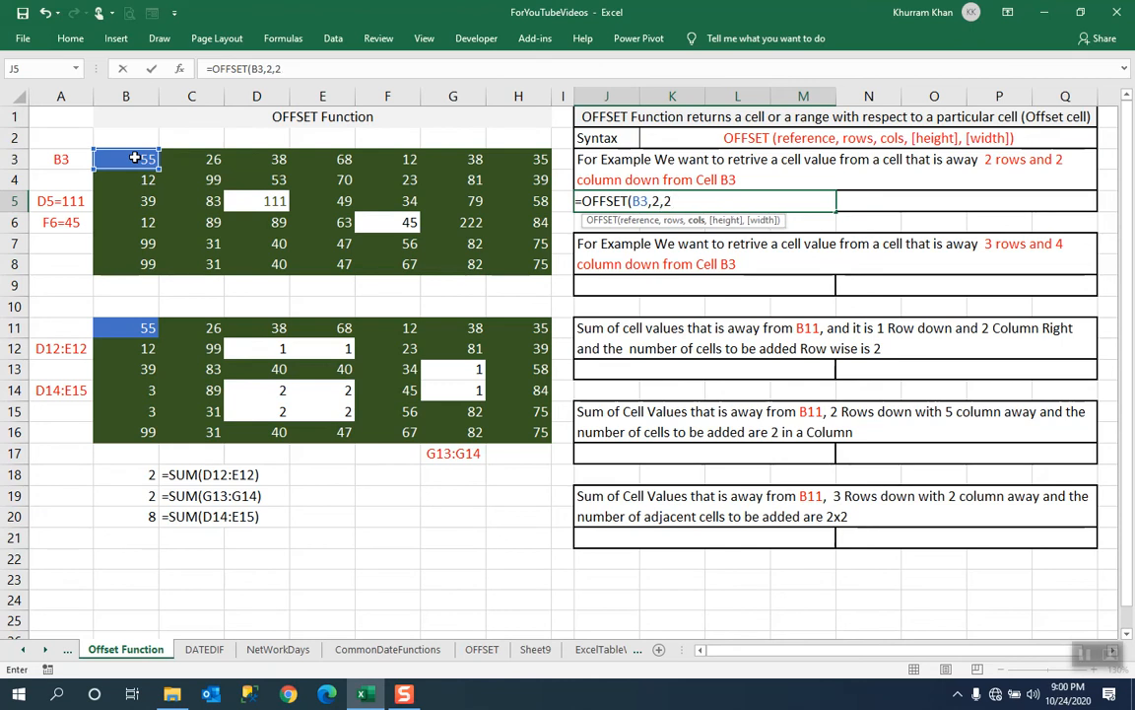
text(2))
key(Return)
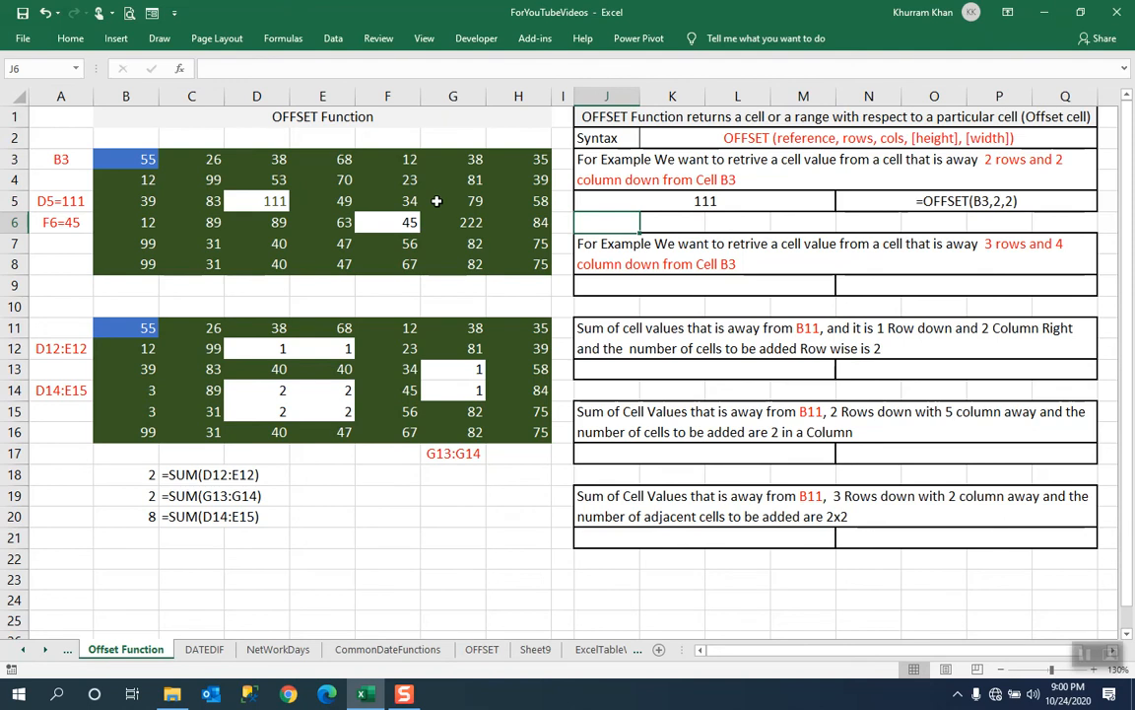
- Retrace the cells from B3 down to B5 and across to D5 to check the first OFFSET formula
click(134, 156)
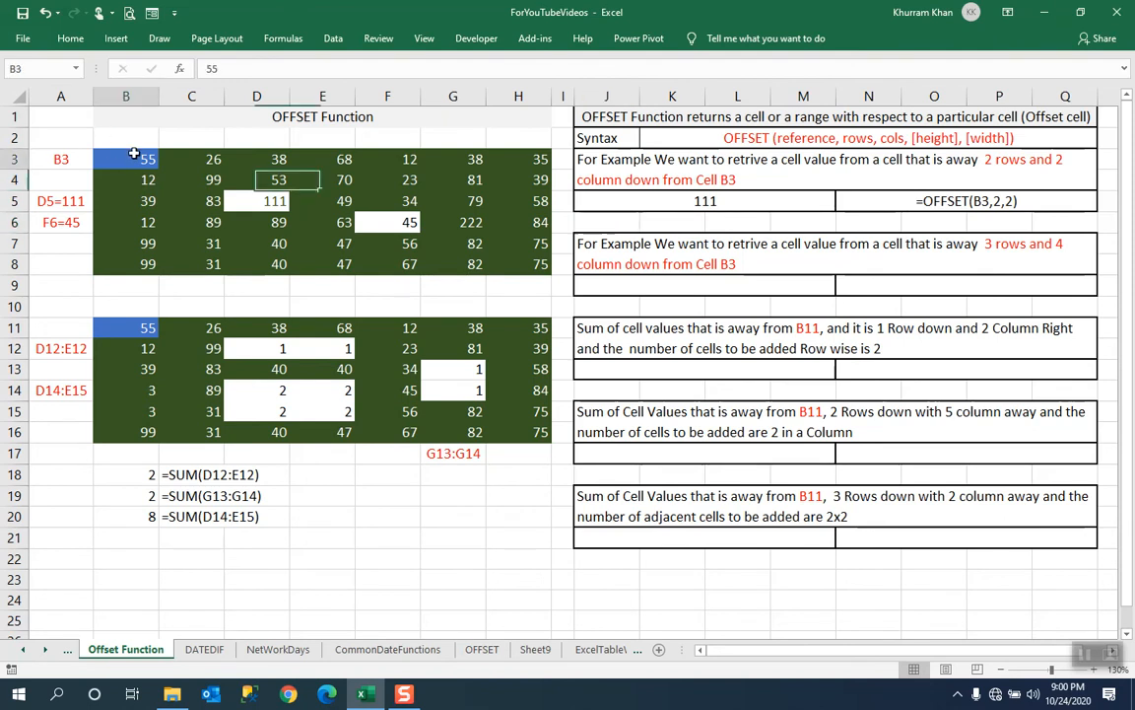
click(143, 178)
click(146, 201)
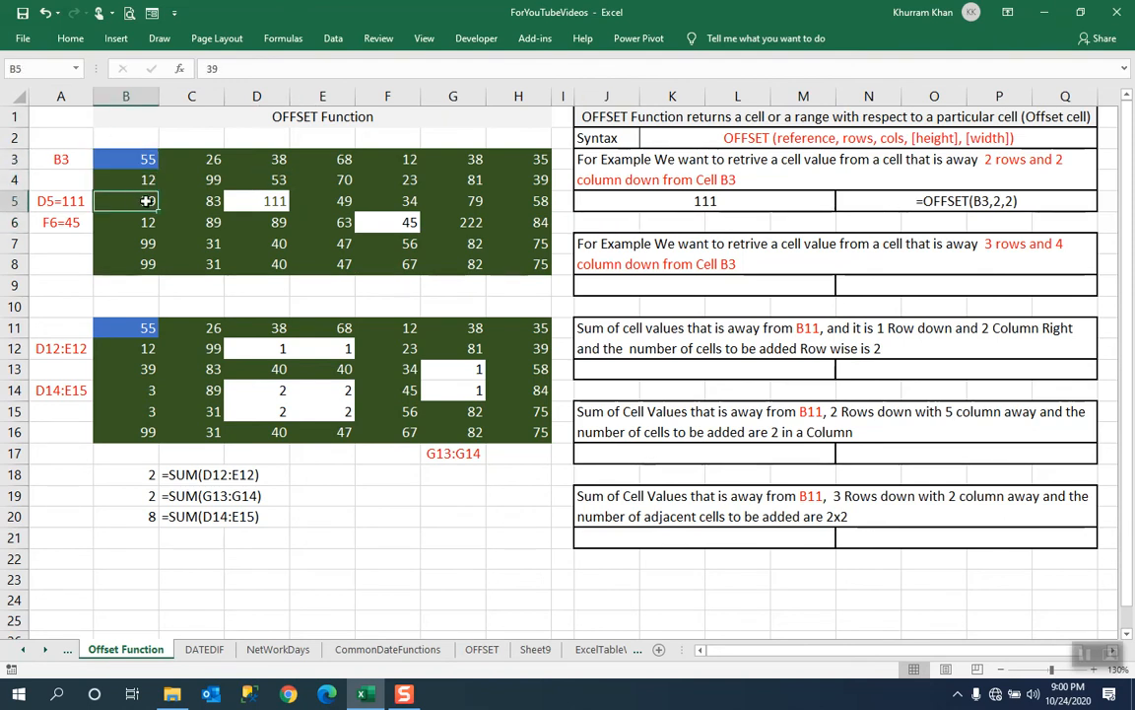
click(214, 200)
click(272, 202)
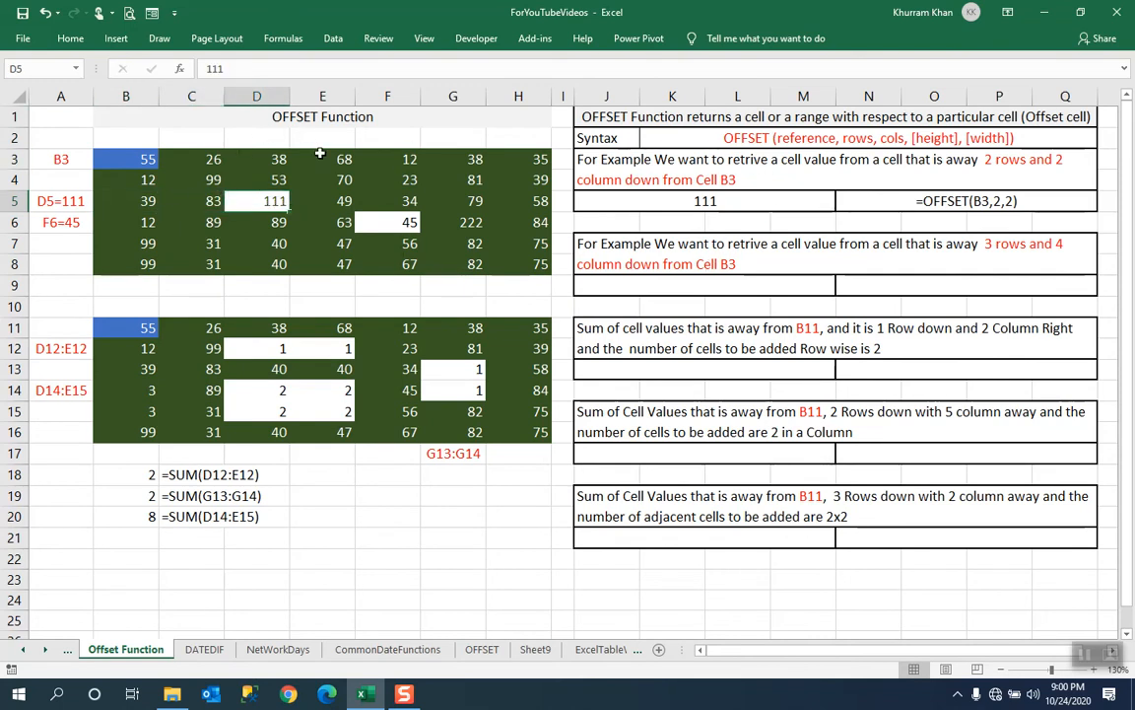
- Trace the second example's offset from B3 three rows down to B6 and across the row towards F6
click(50, 221)
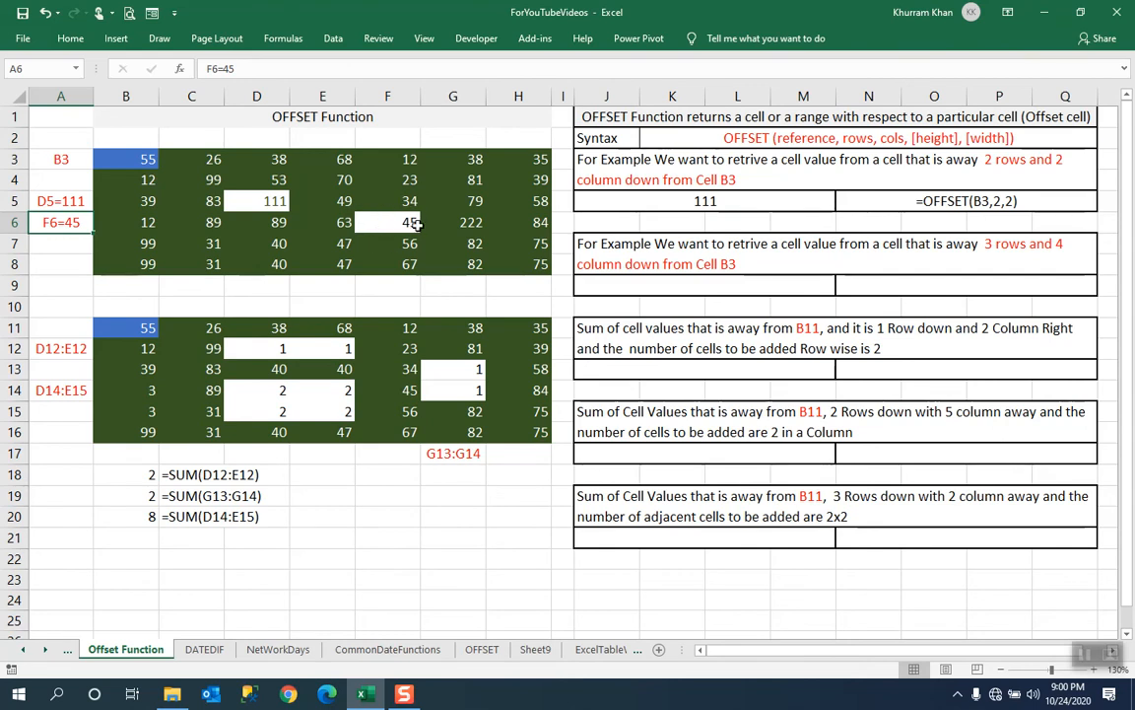
click(146, 158)
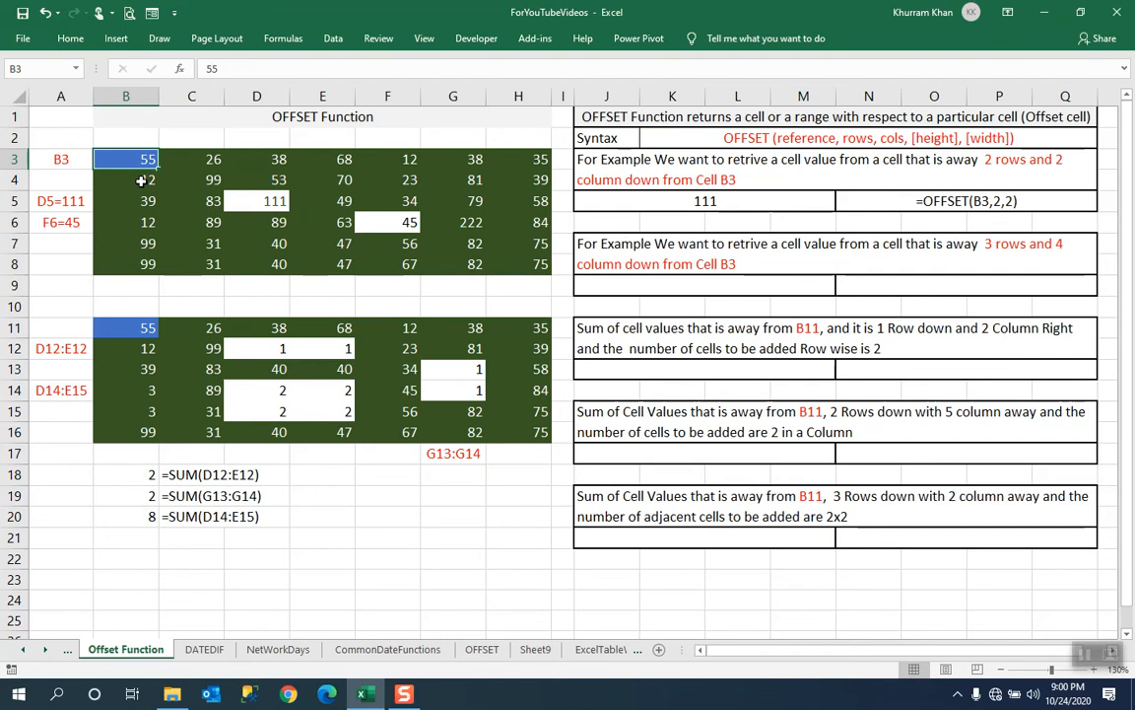
click(141, 179)
click(145, 200)
click(148, 221)
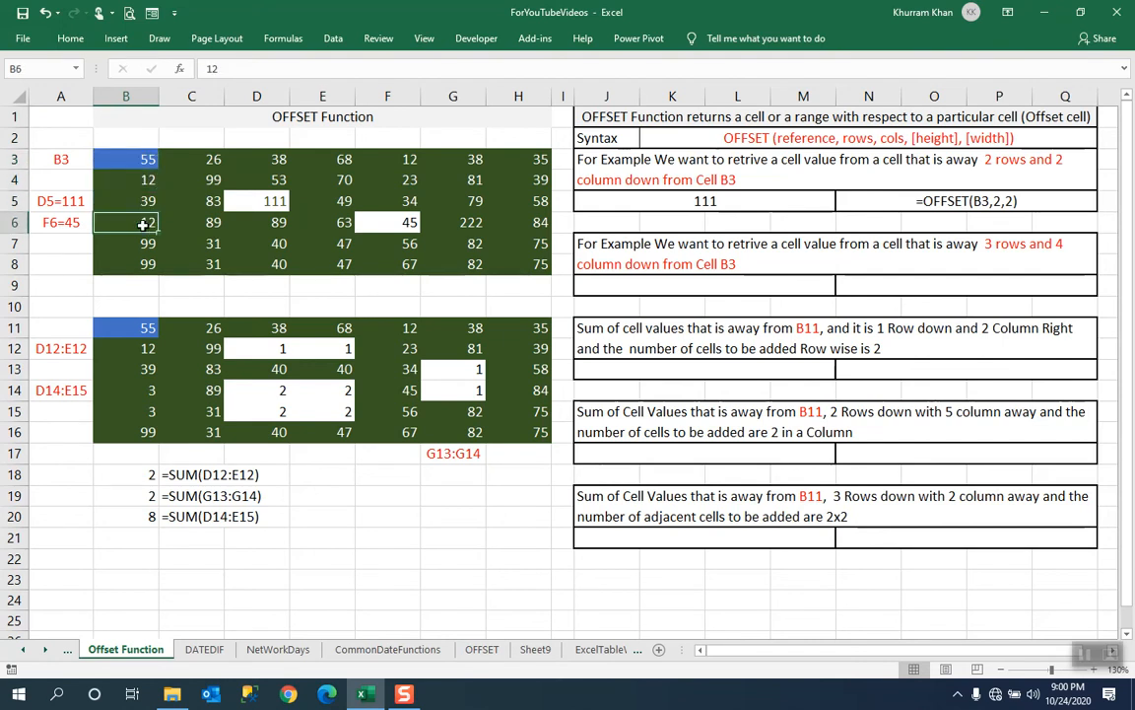
click(187, 222)
click(258, 222)
click(340, 222)
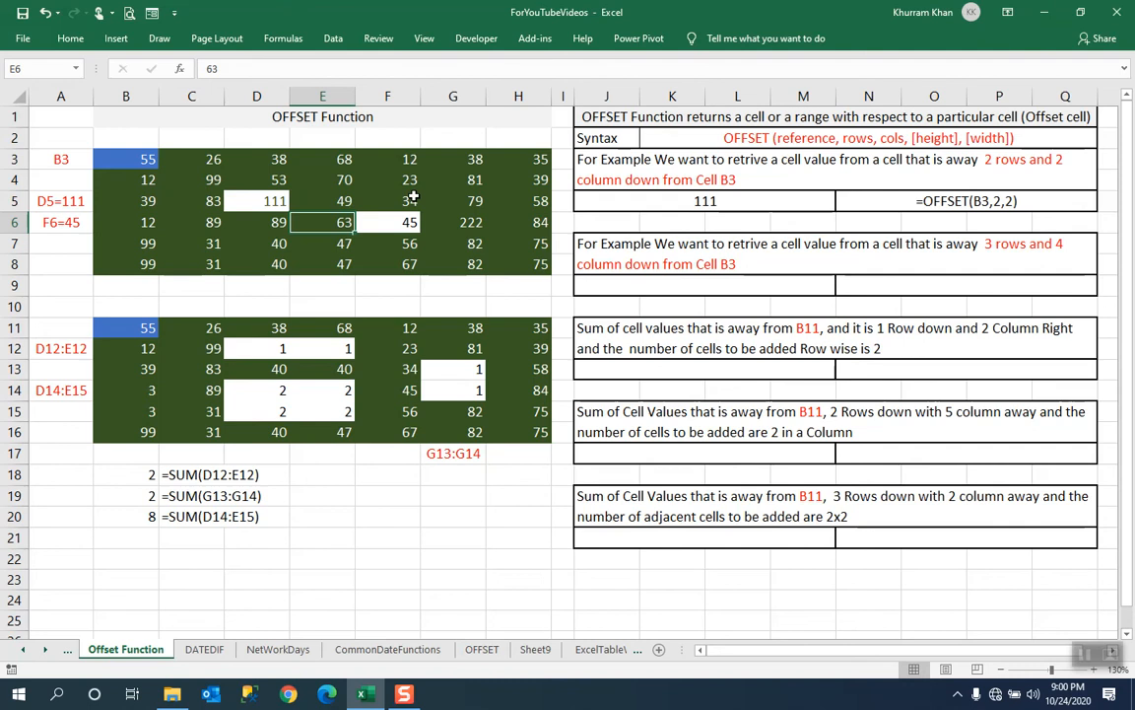
- Enter =OFFSET(B3,3,4) in J9 to retrieve the value three rows down and four columns right of B3
click(700, 289)
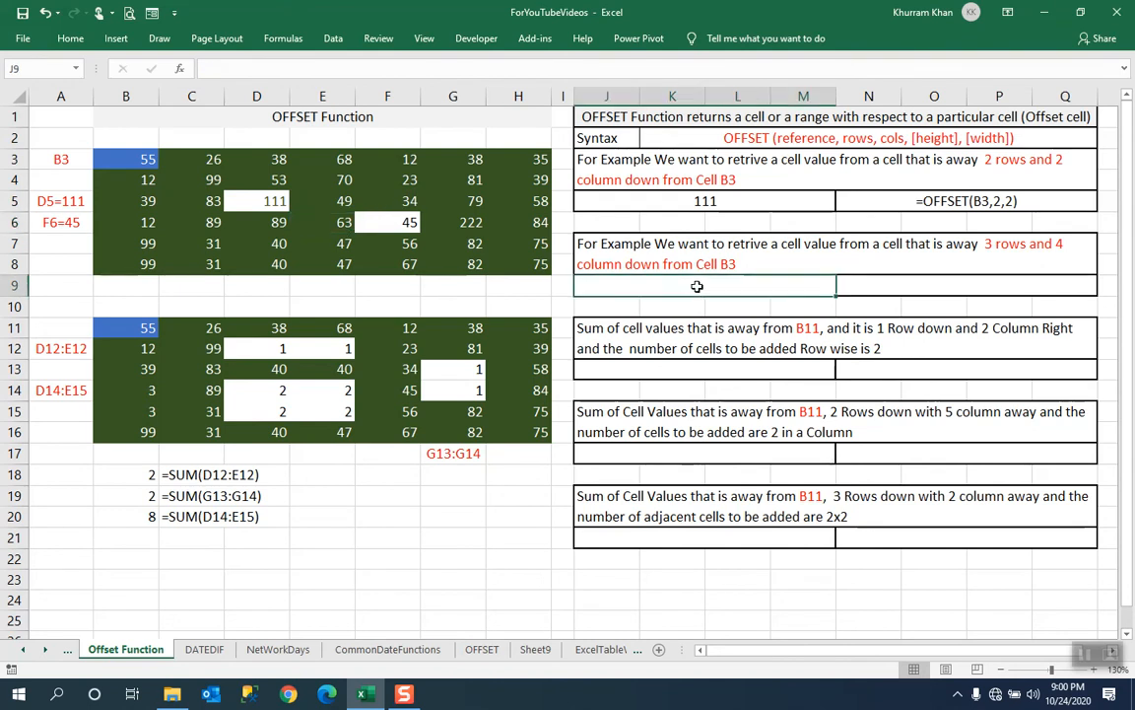
text(=o)
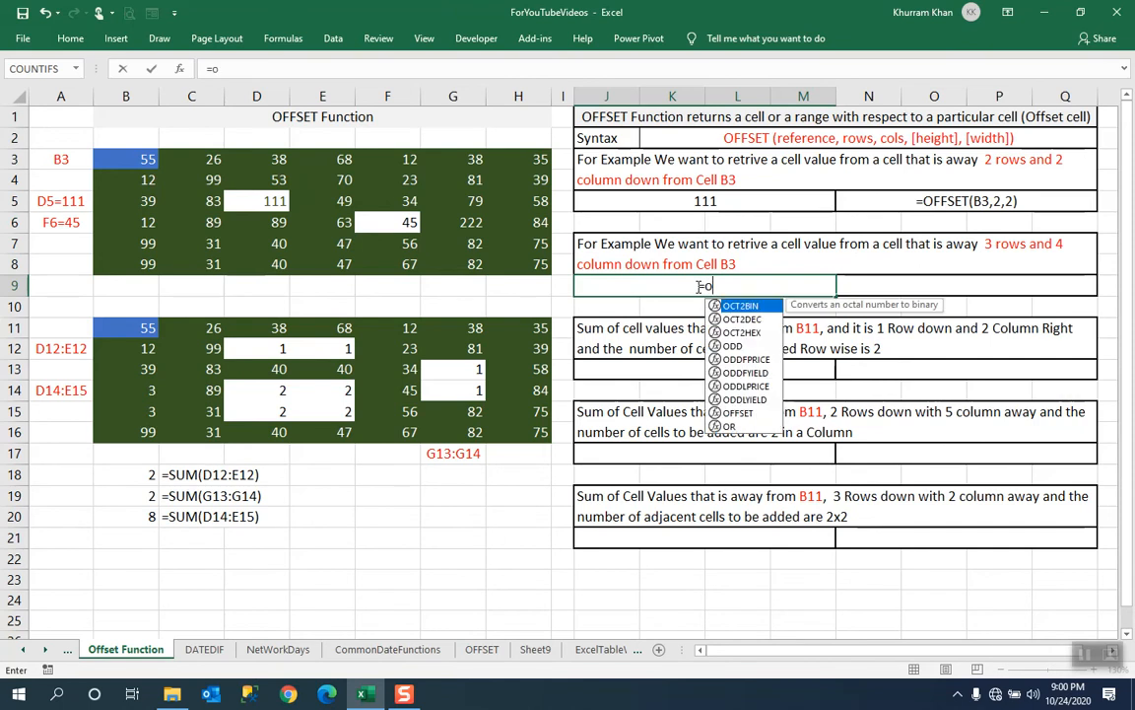
text(ffs)
key(Tab)
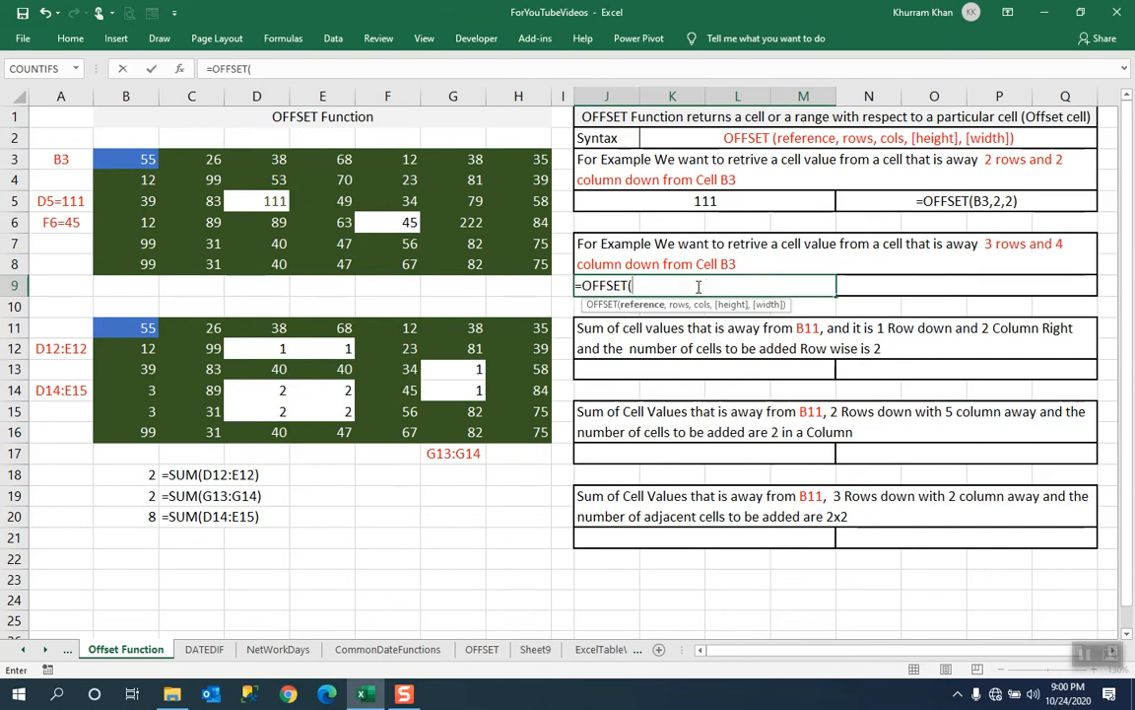
click(126, 163)
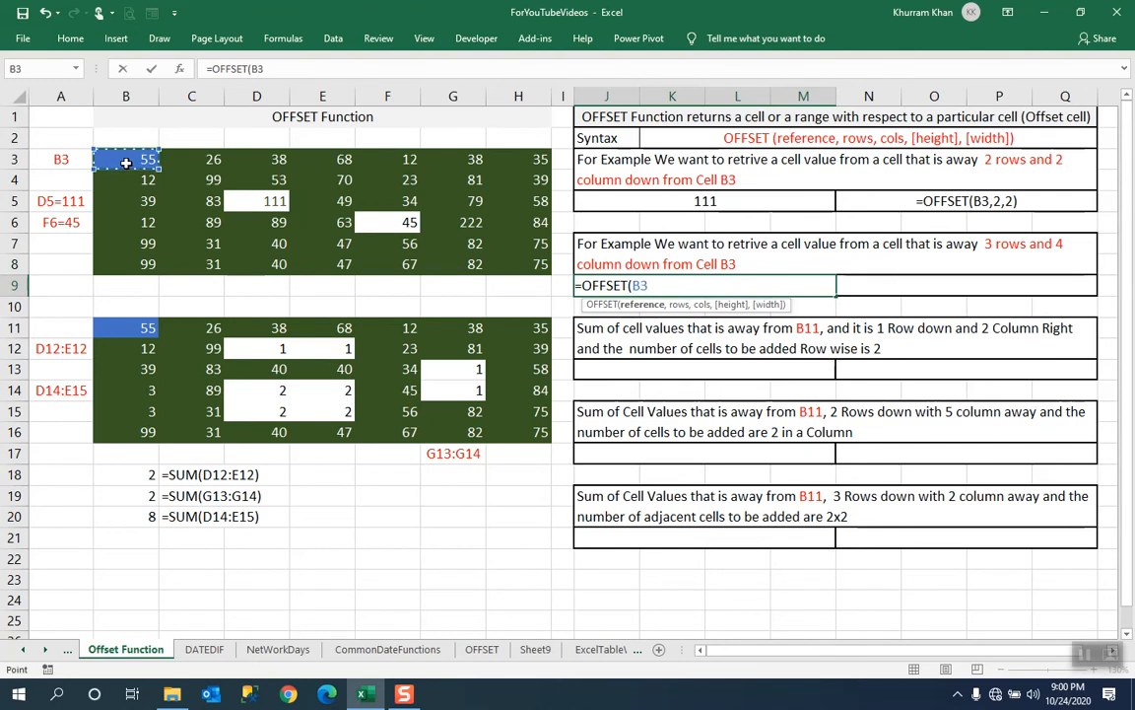
text(,)
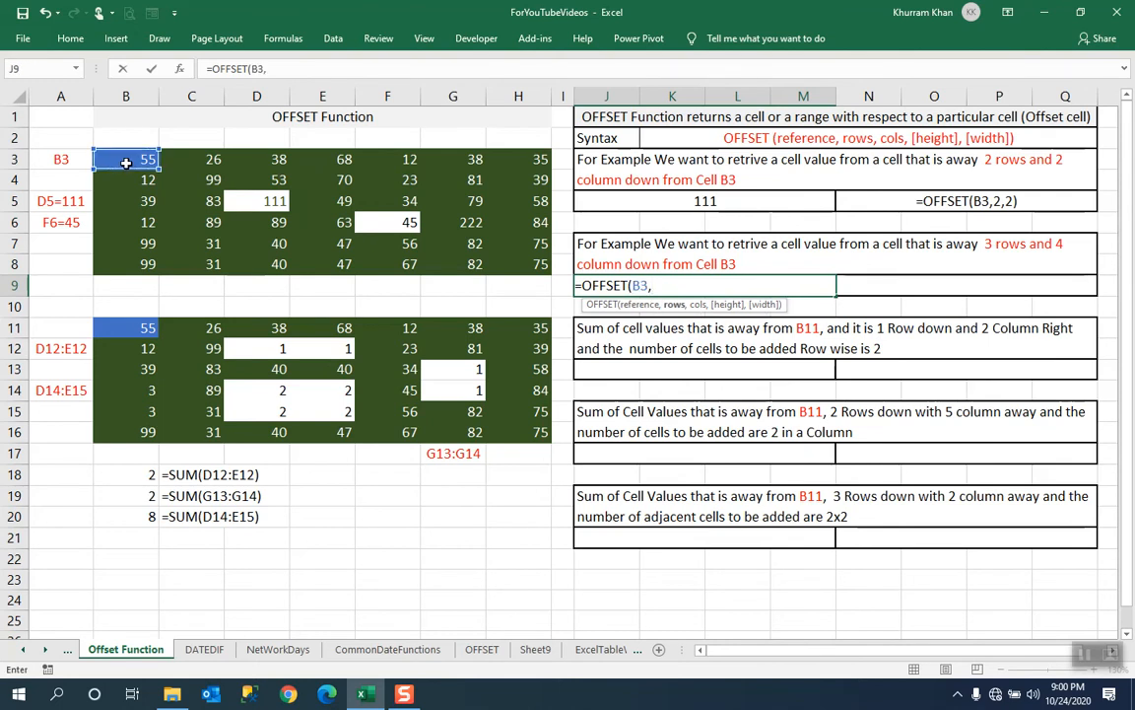
text(3,4)
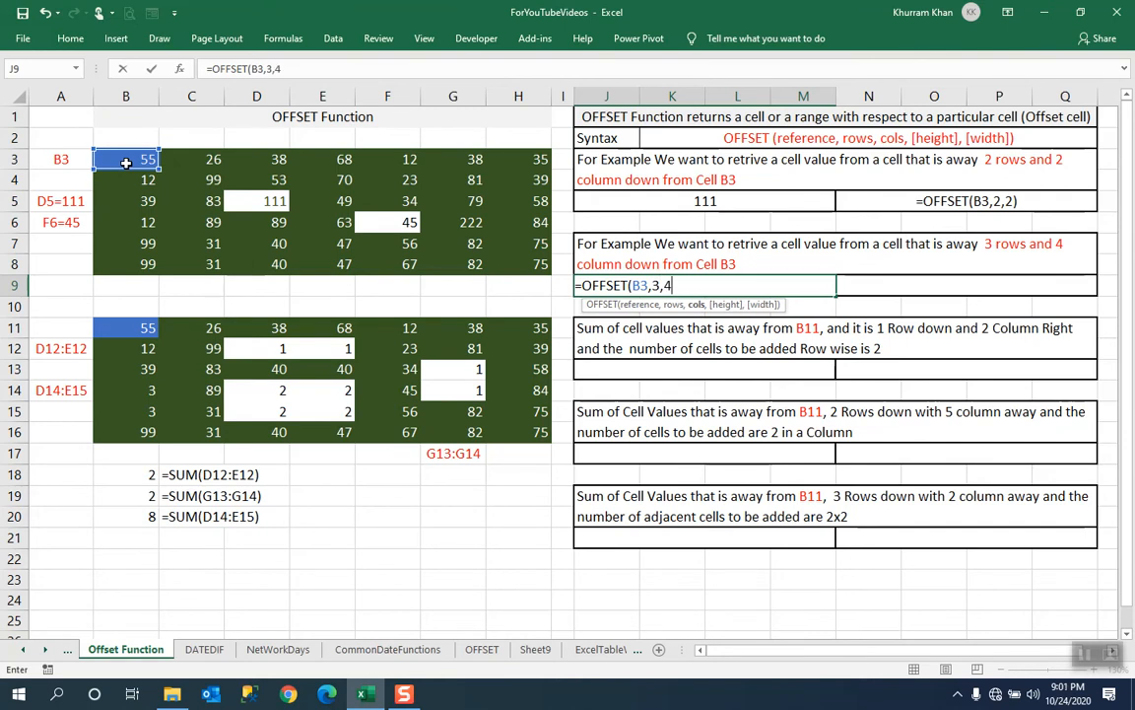
text())
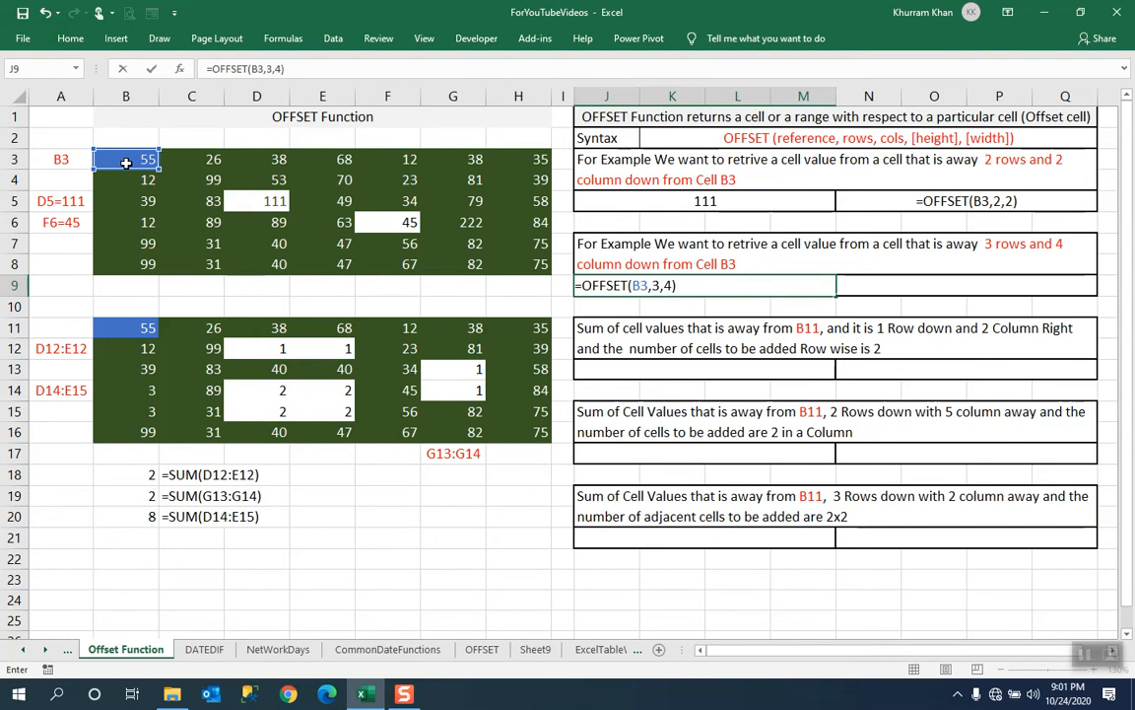
key(Return)
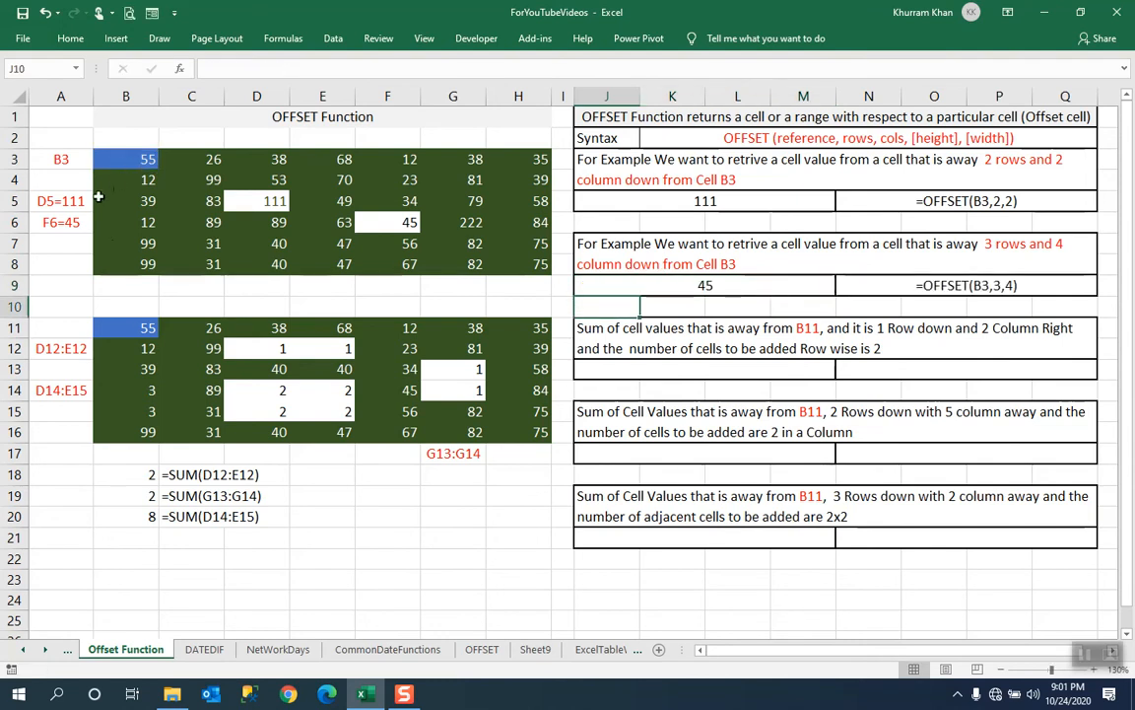
- Trace the offset from B11 one row down and two columns right to the range D12:E12, and select answer cell J13
click(693, 371)
drag(247, 348, 323, 347)
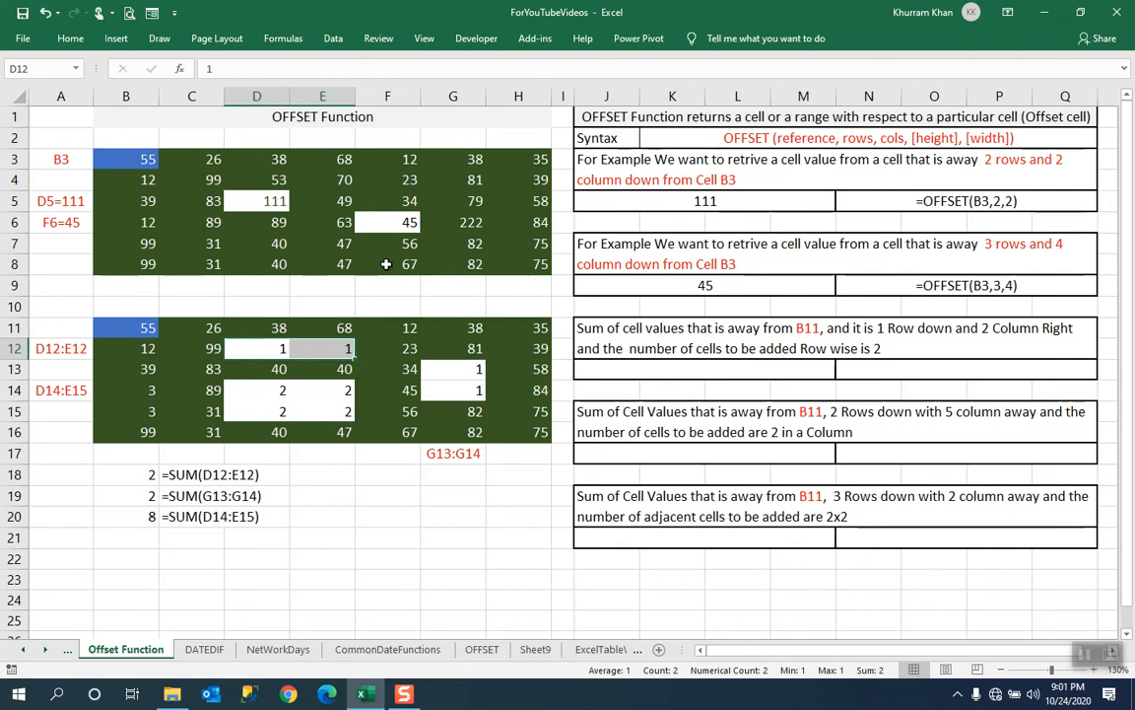
click(301, 390)
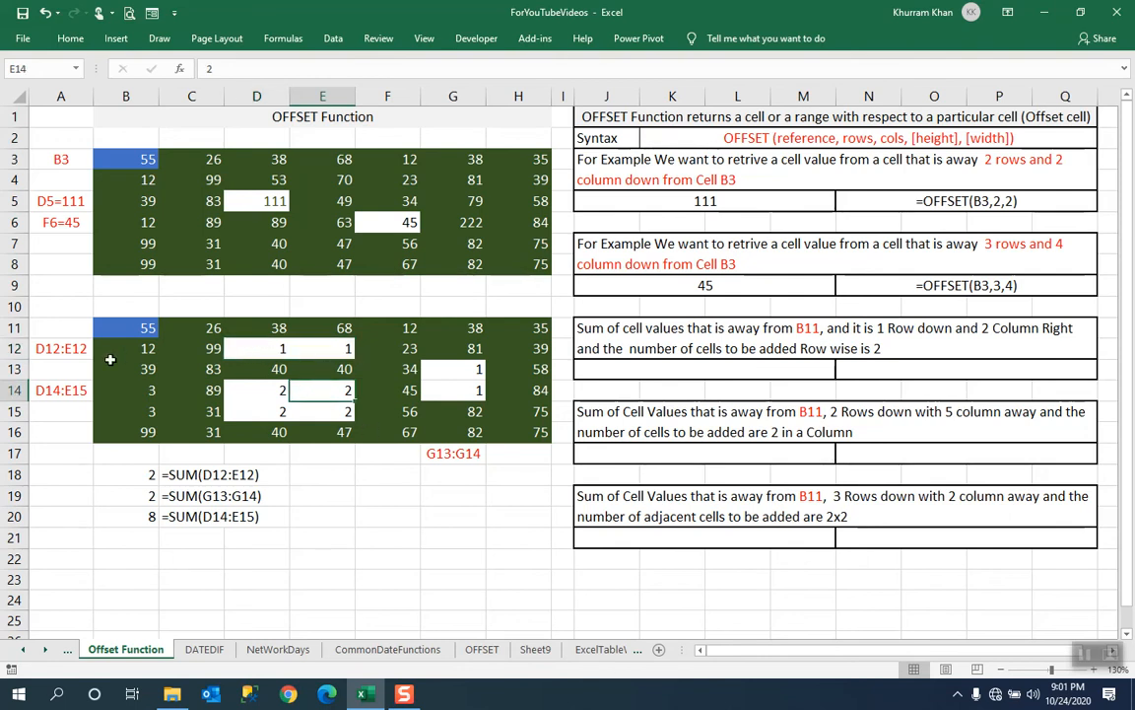
drag(287, 348, 321, 349)
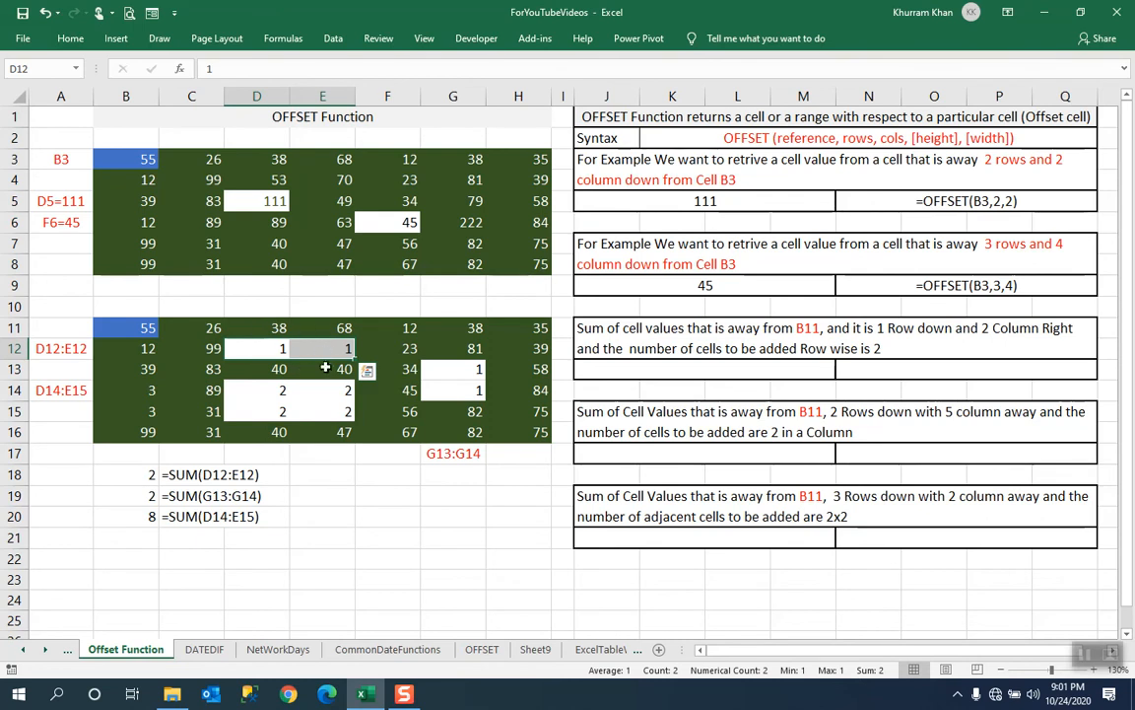
click(120, 332)
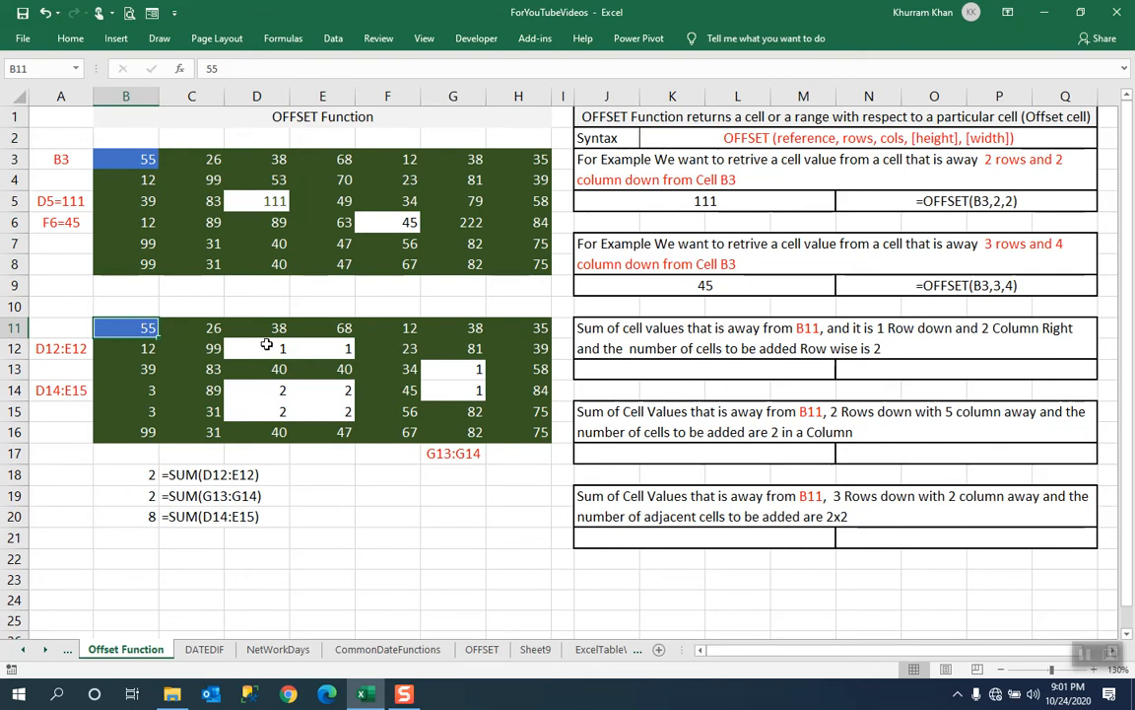
click(137, 348)
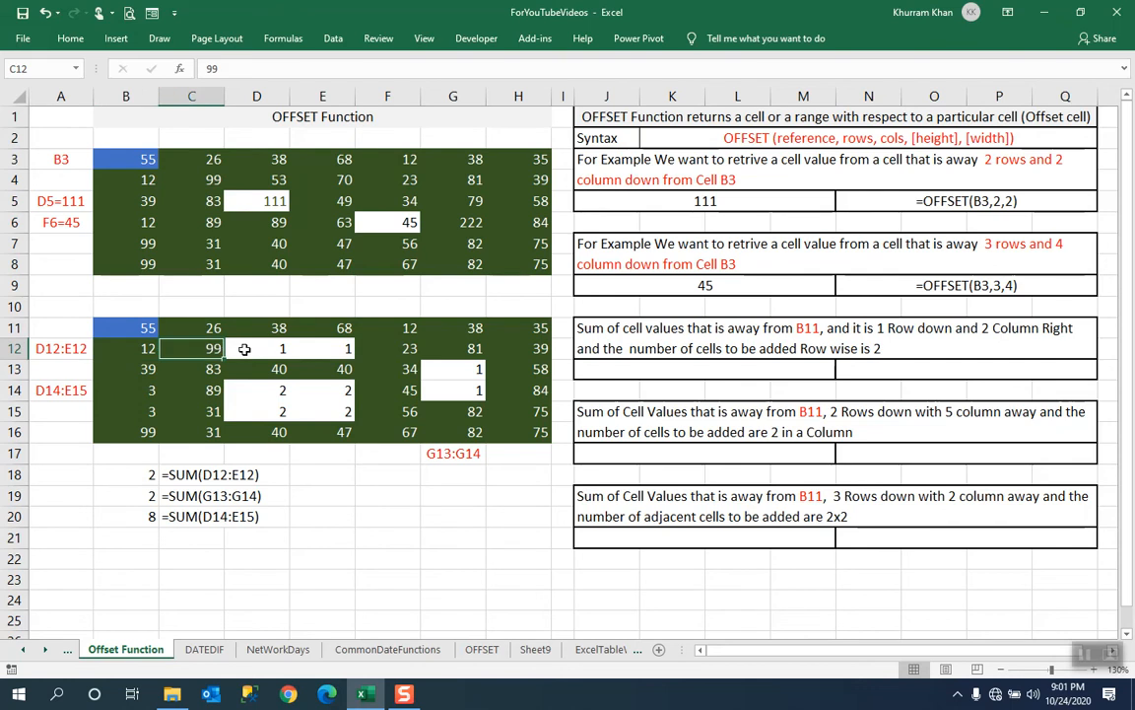
click(261, 349)
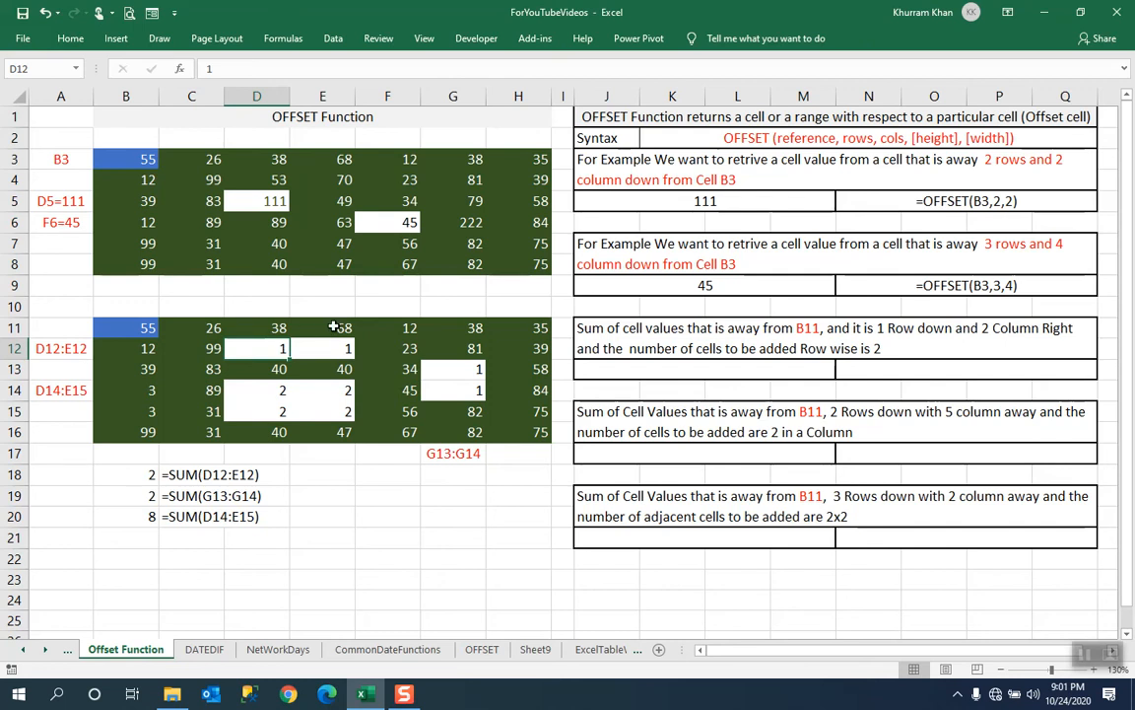
click(745, 369)
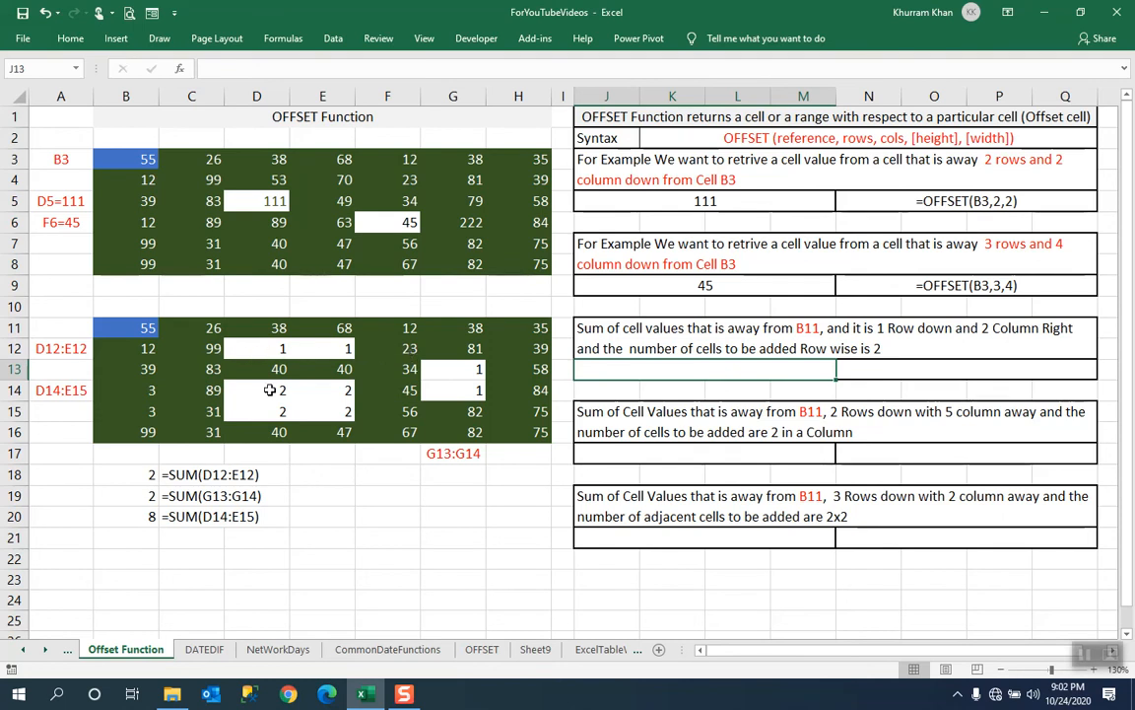
- Retrace the third example's offset from row 11 down to row 12 and across to the two-cell range D12:E12
drag(254, 349, 319, 349)
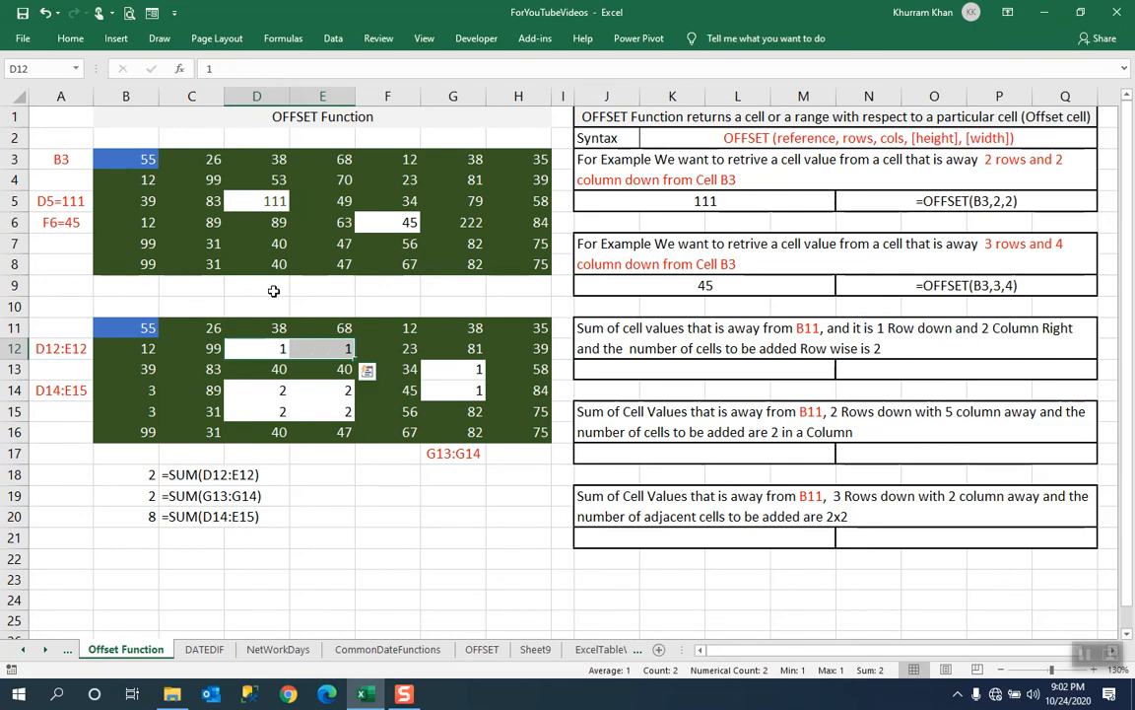
drag(275, 326, 273, 352)
drag(332, 329, 308, 350)
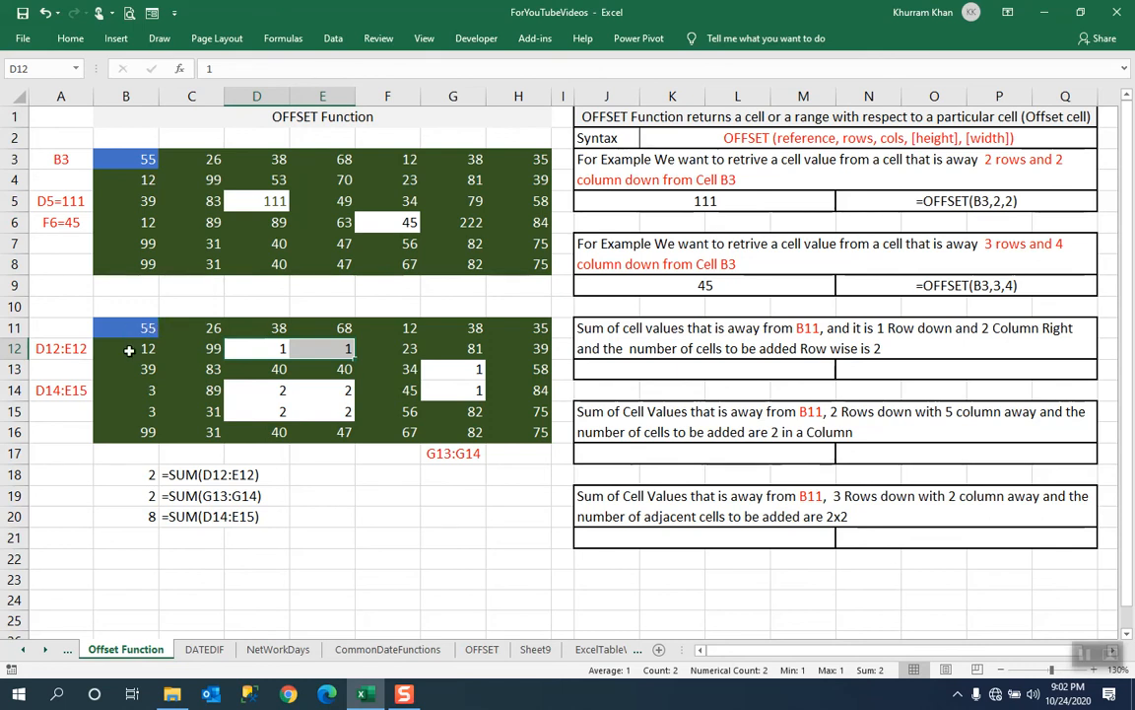
click(128, 350)
click(258, 346)
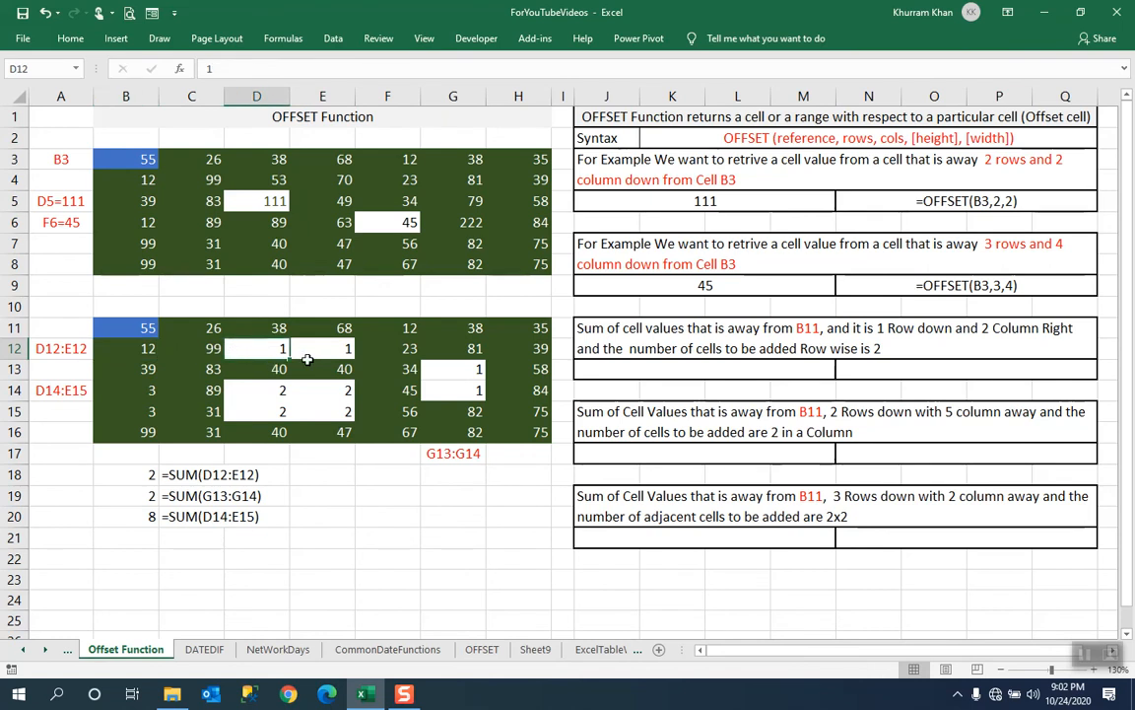
drag(247, 351, 322, 350)
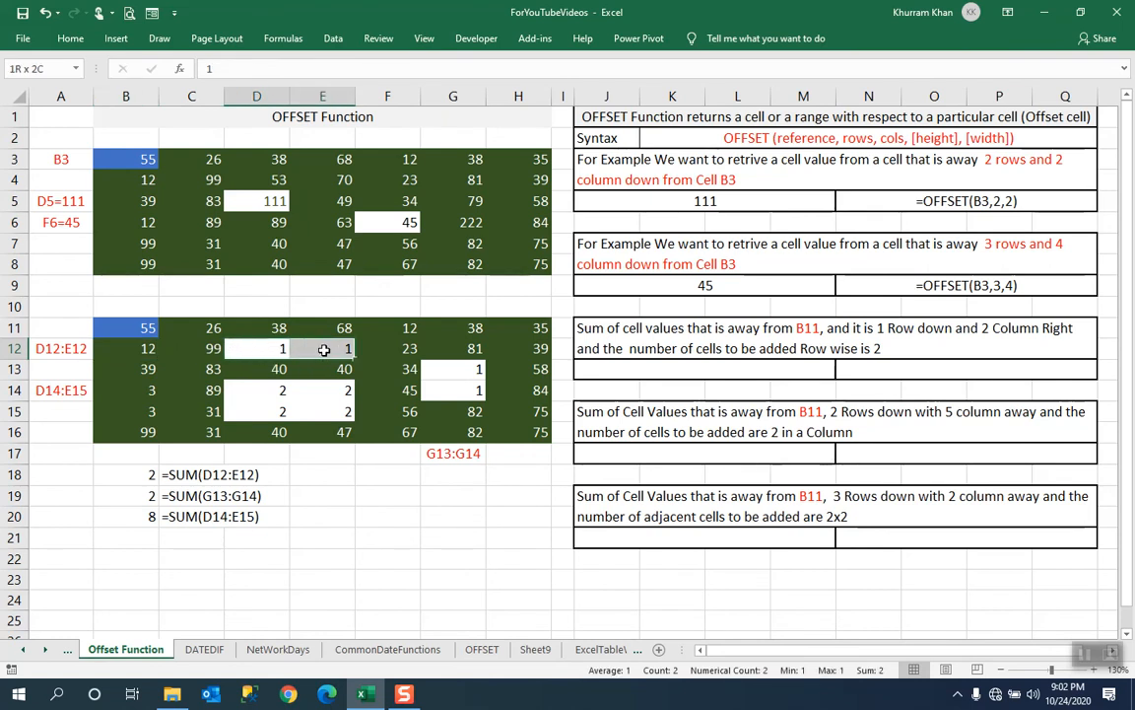
- Write =OFFSET(B11,1,2,1,2) in J13 to reference a range one row high and two columns wide
click(720, 367)
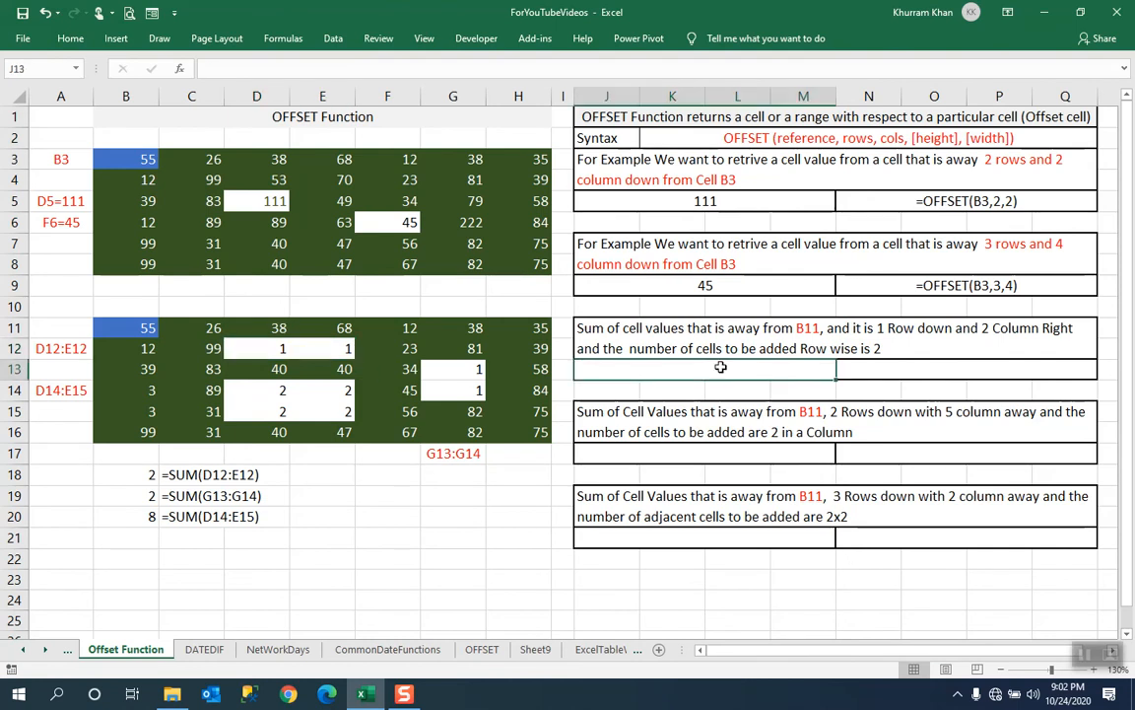
text(=)
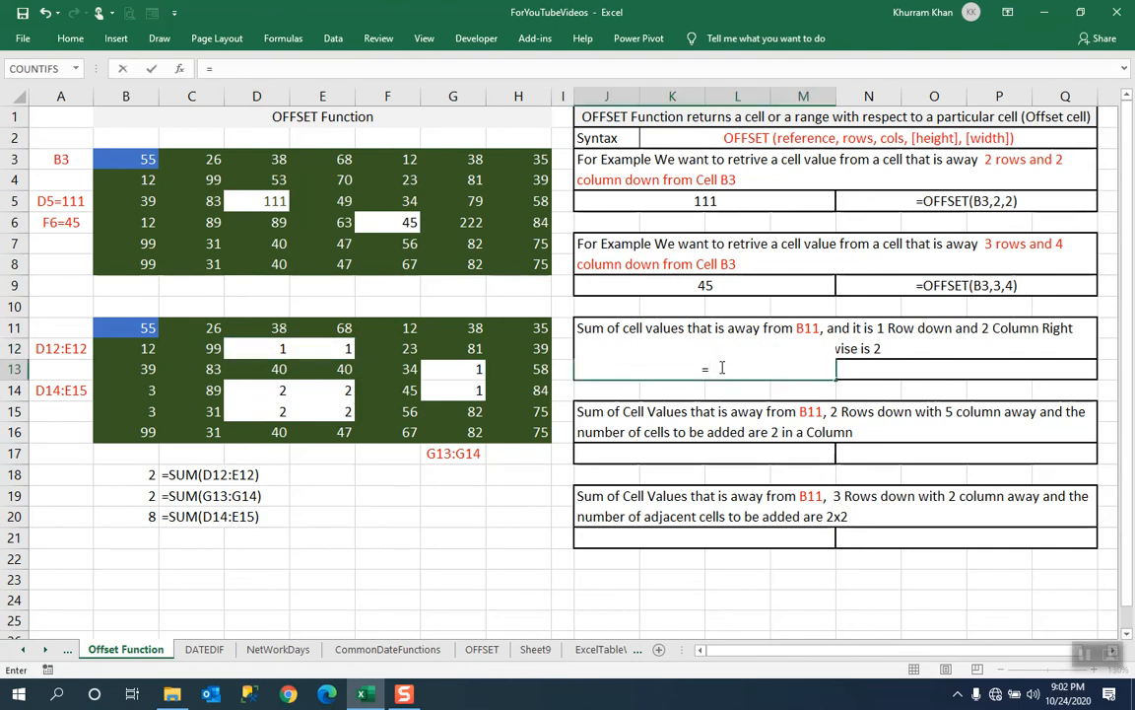
text(off)
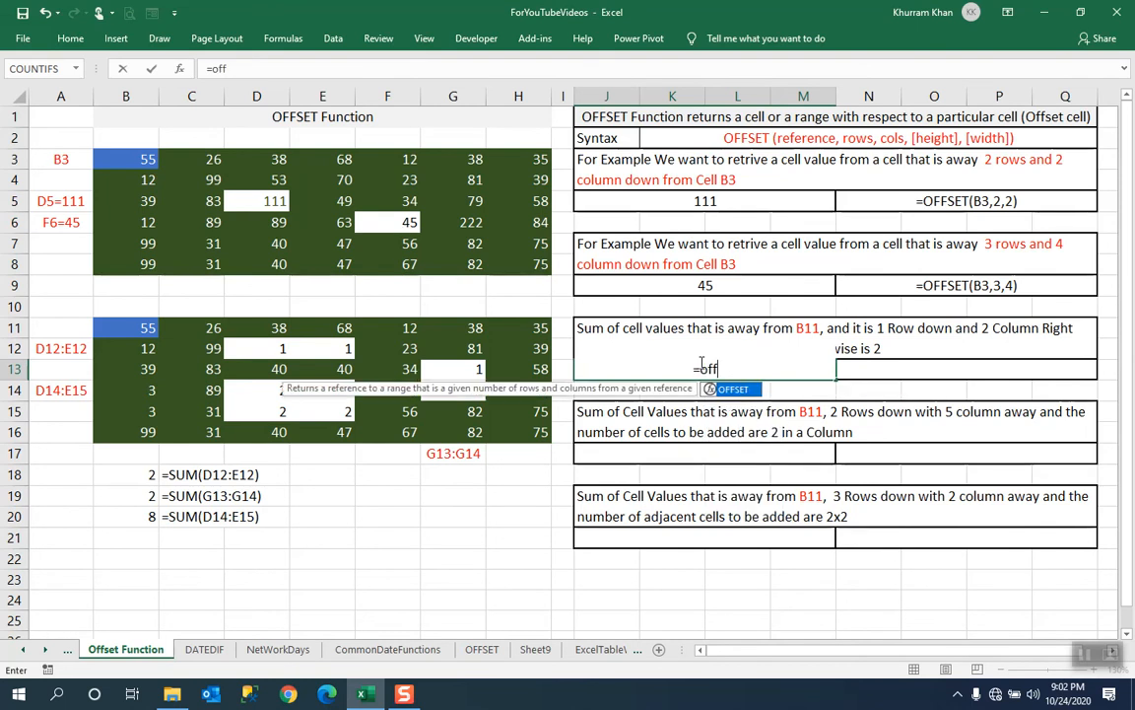
key(Tab)
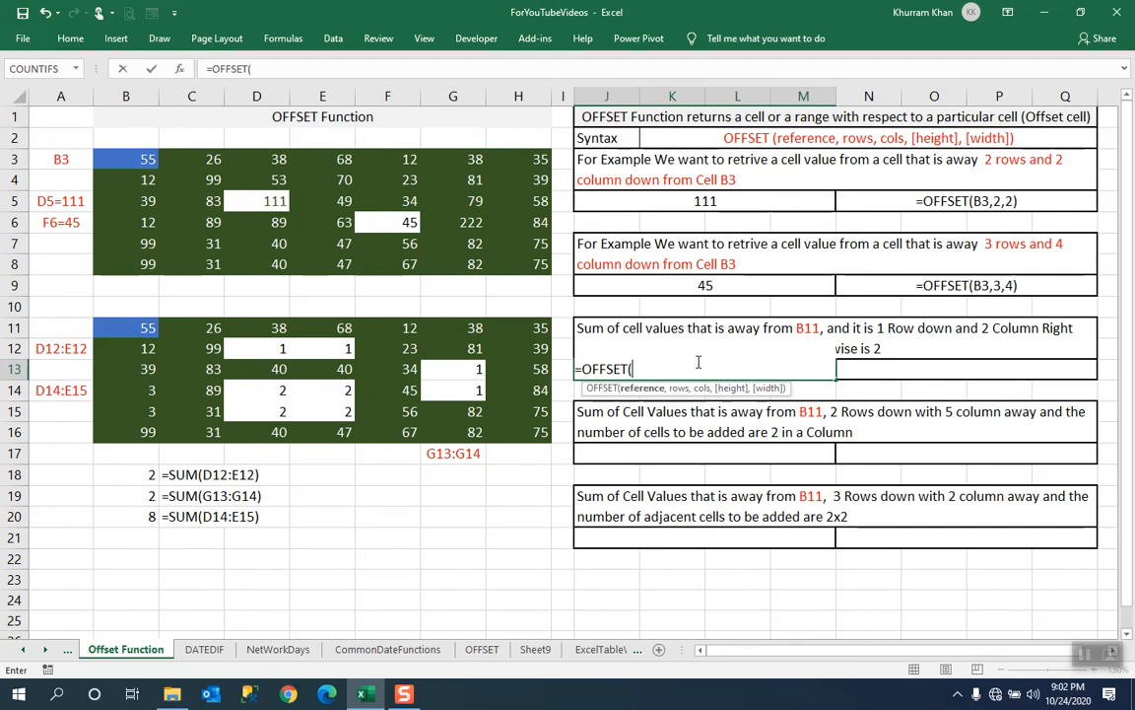
click(123, 326)
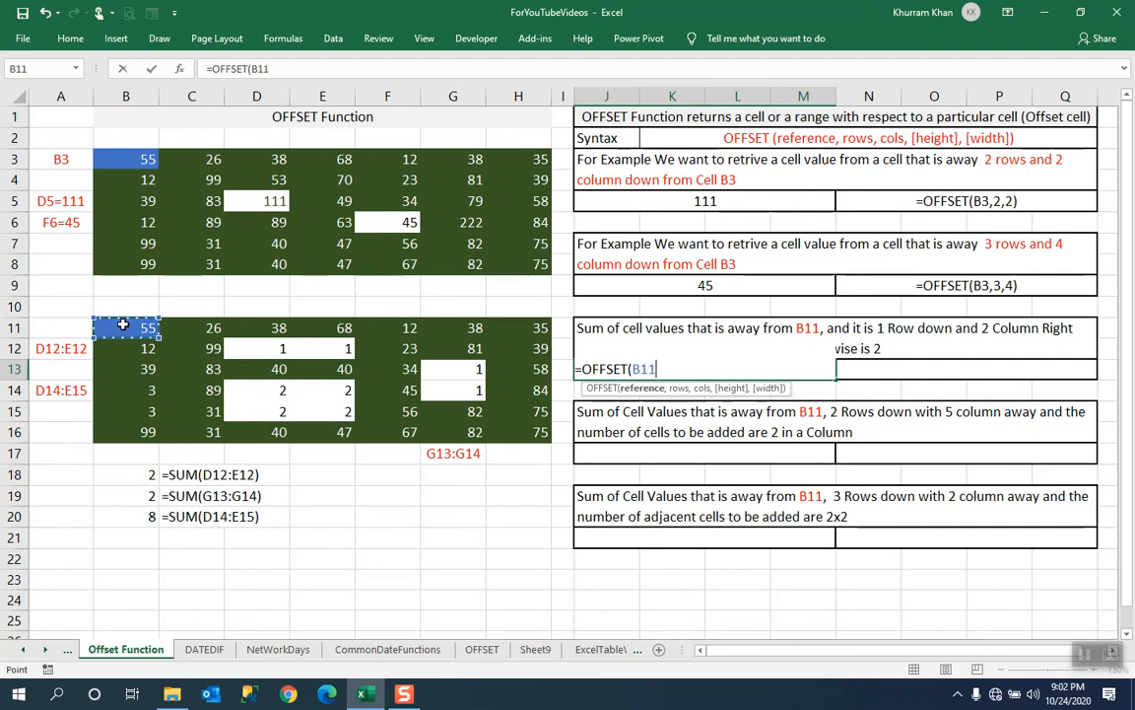
text(,)
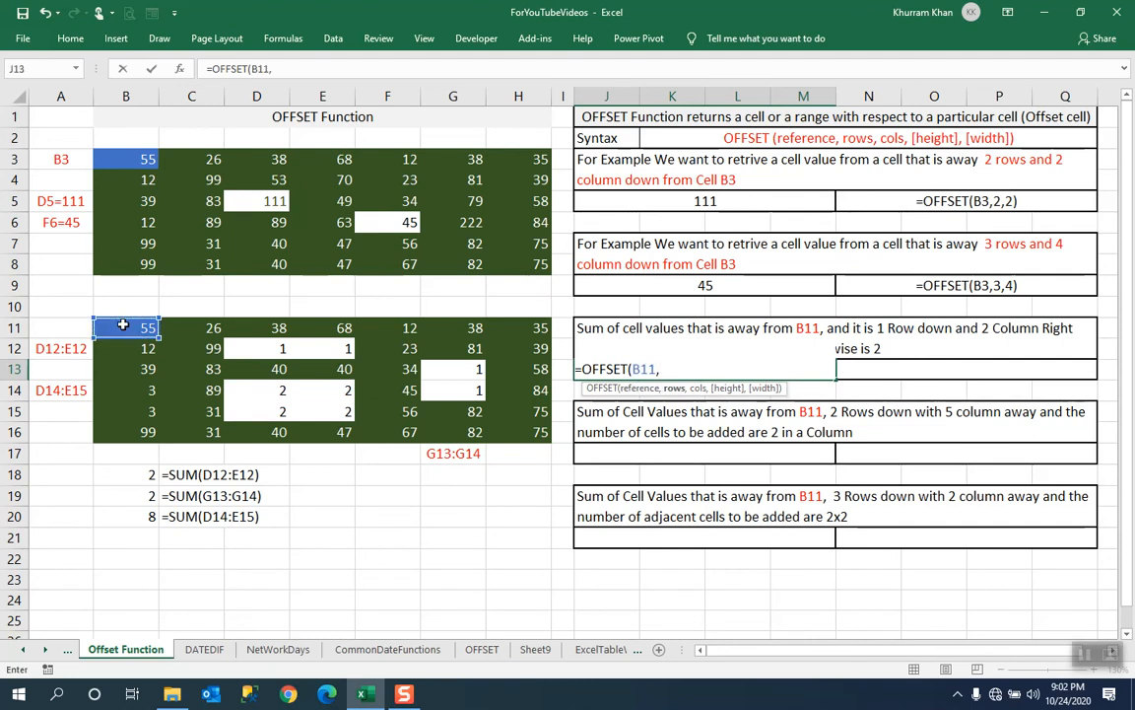
text(1)
text(,)
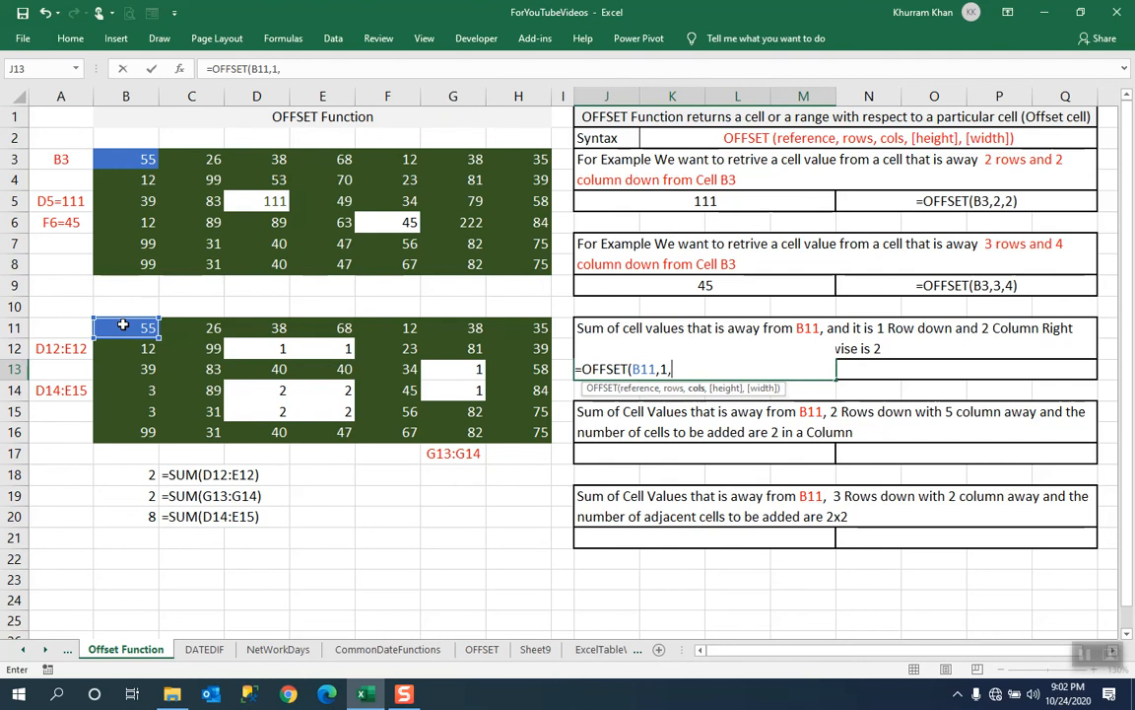
text(2,1)
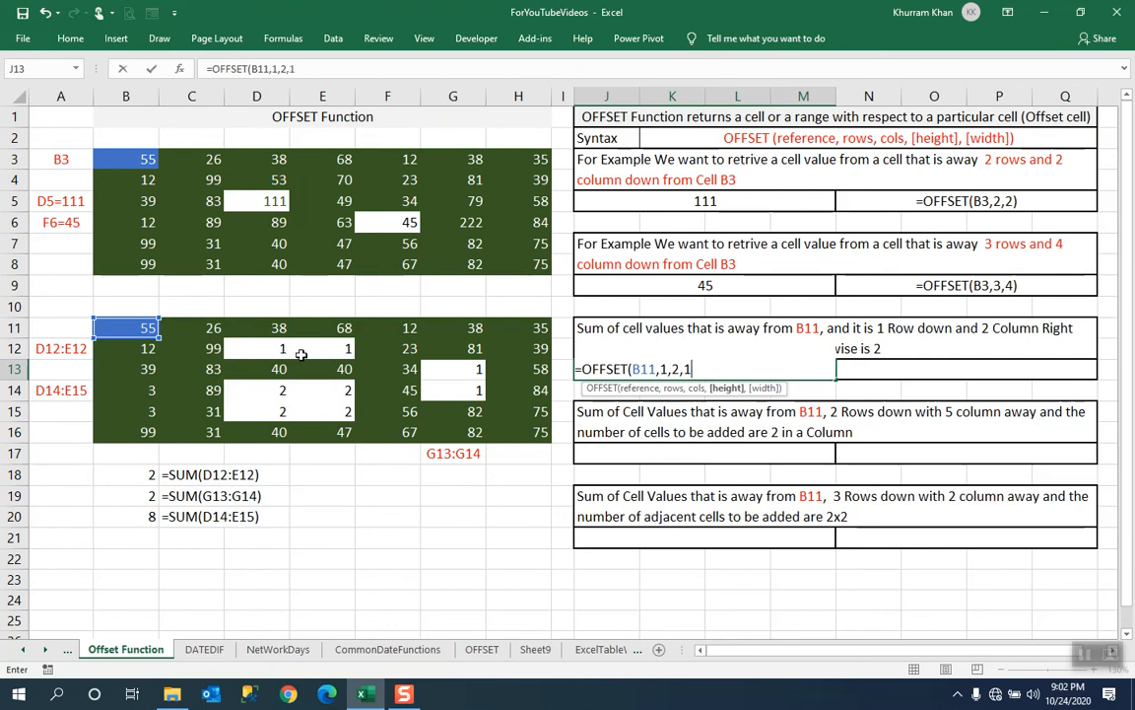
text(,)
text(2)
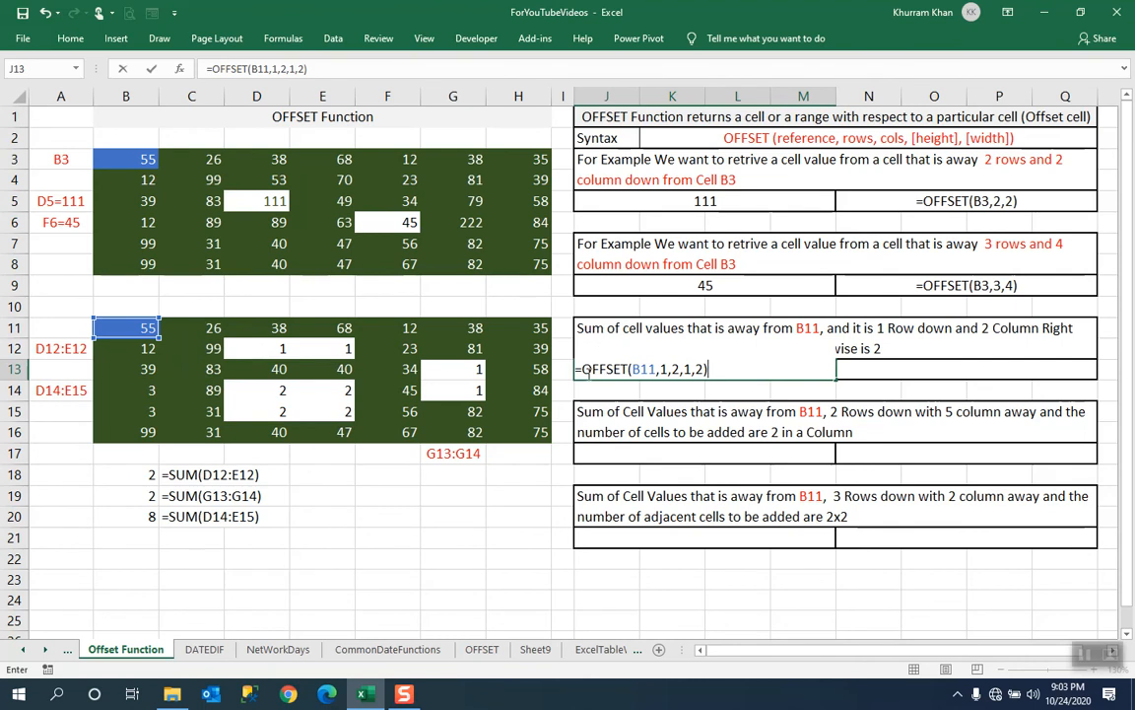
- Wrap J13's OFFSET in SUM and enter the formula as =SUM(OFFSET(B11,1,2,1,2))
click(581, 369)
text(su)
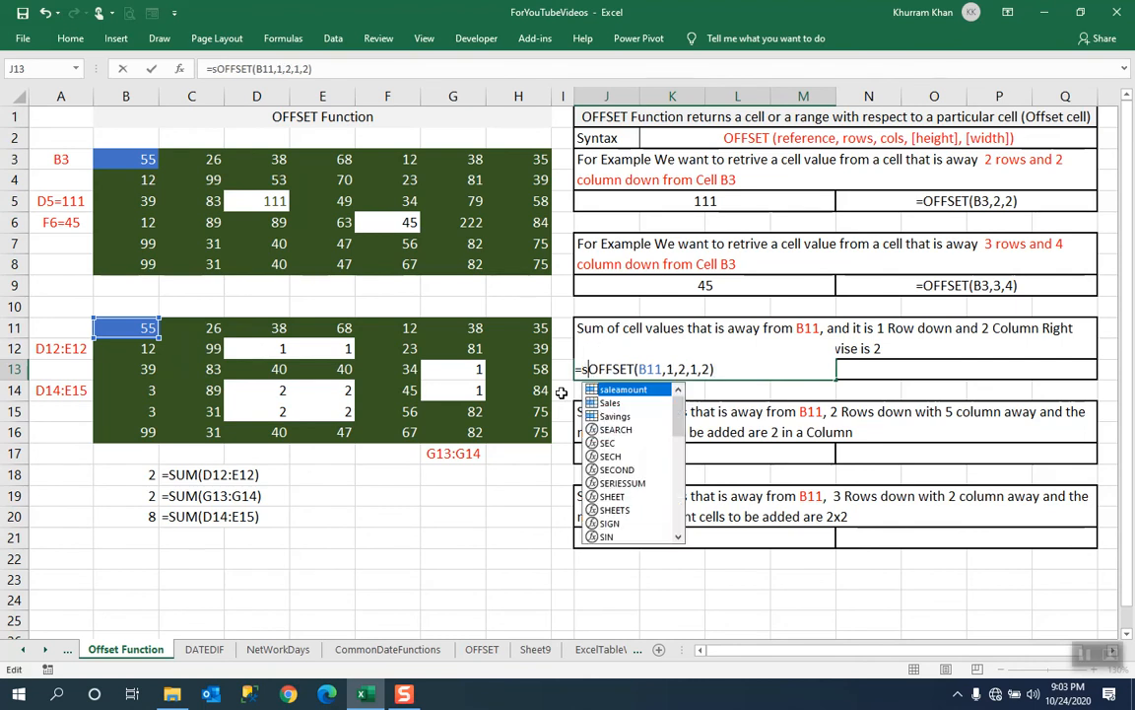
text(m)
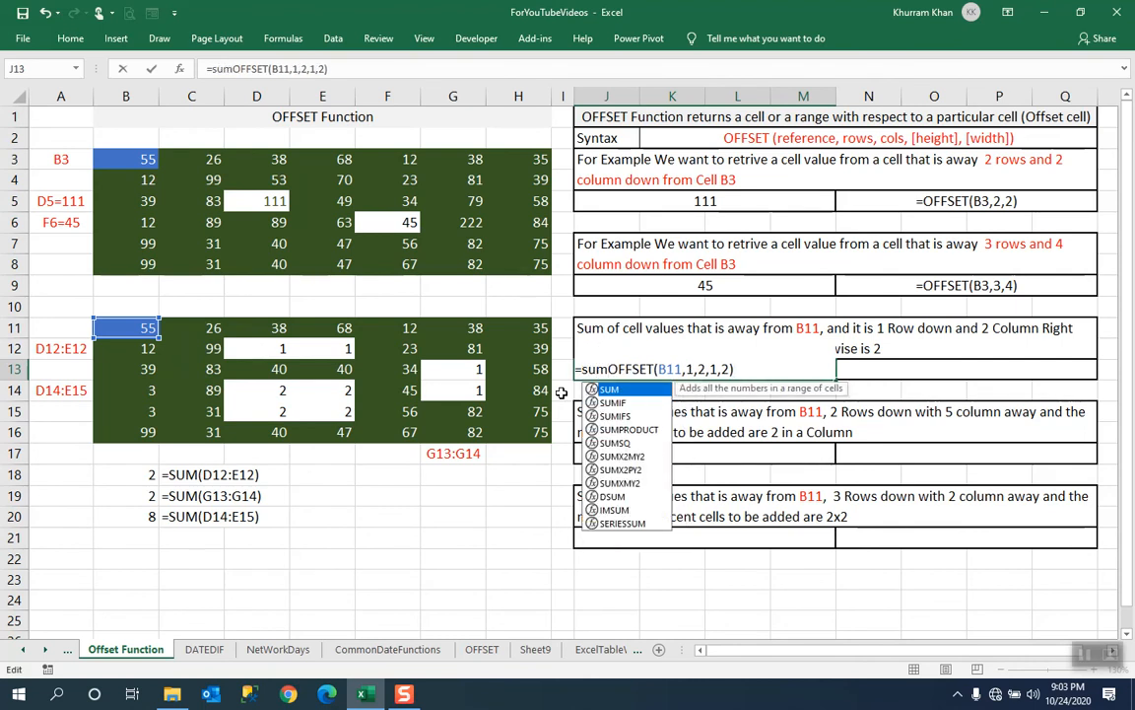
text(()
click(754, 364)
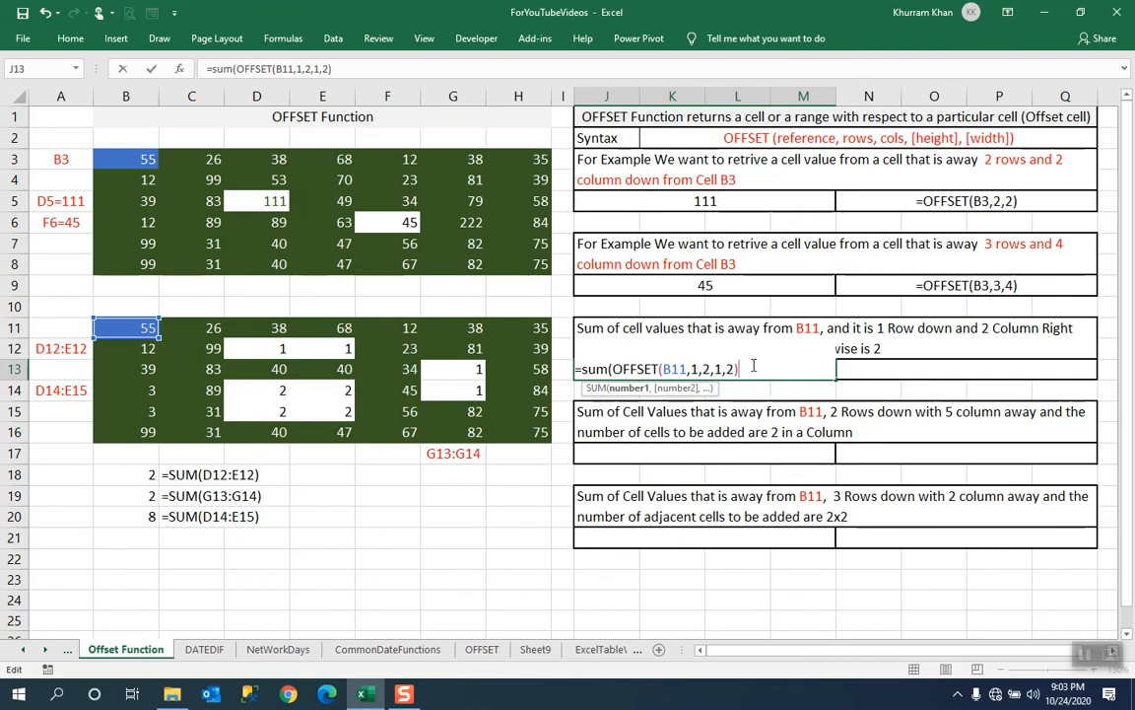
text())
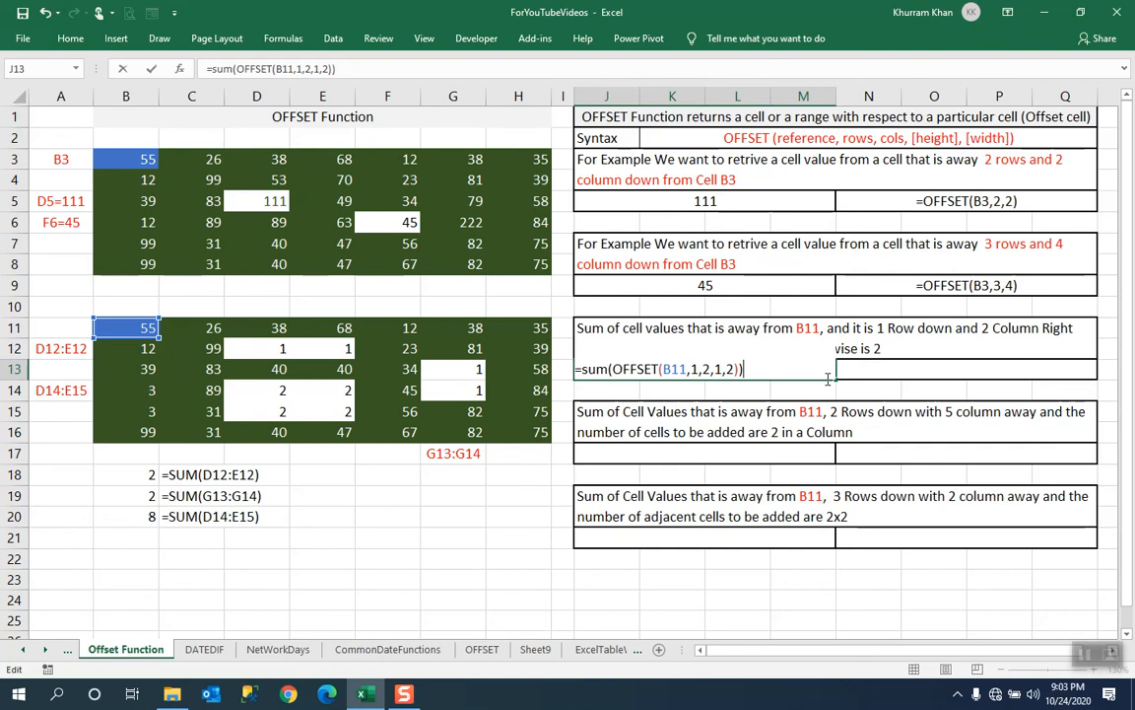
key(Return)
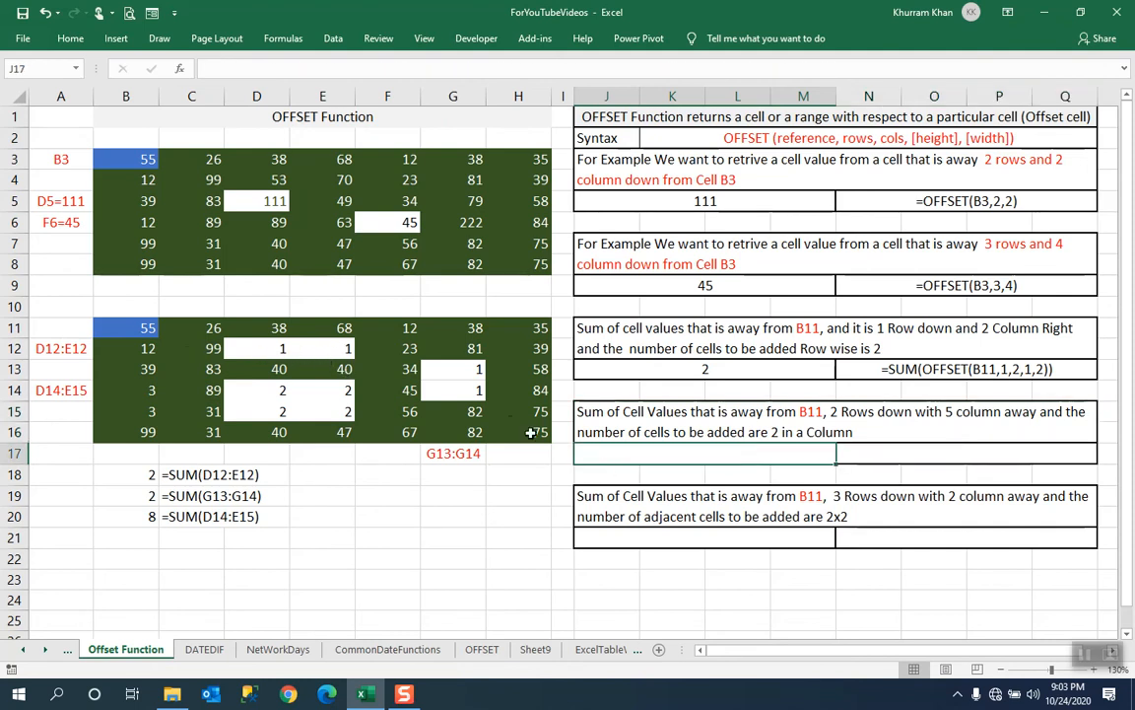
- Highlight the fourth example's target range G13:G14 and its reference cell B11
drag(476, 371, 475, 394)
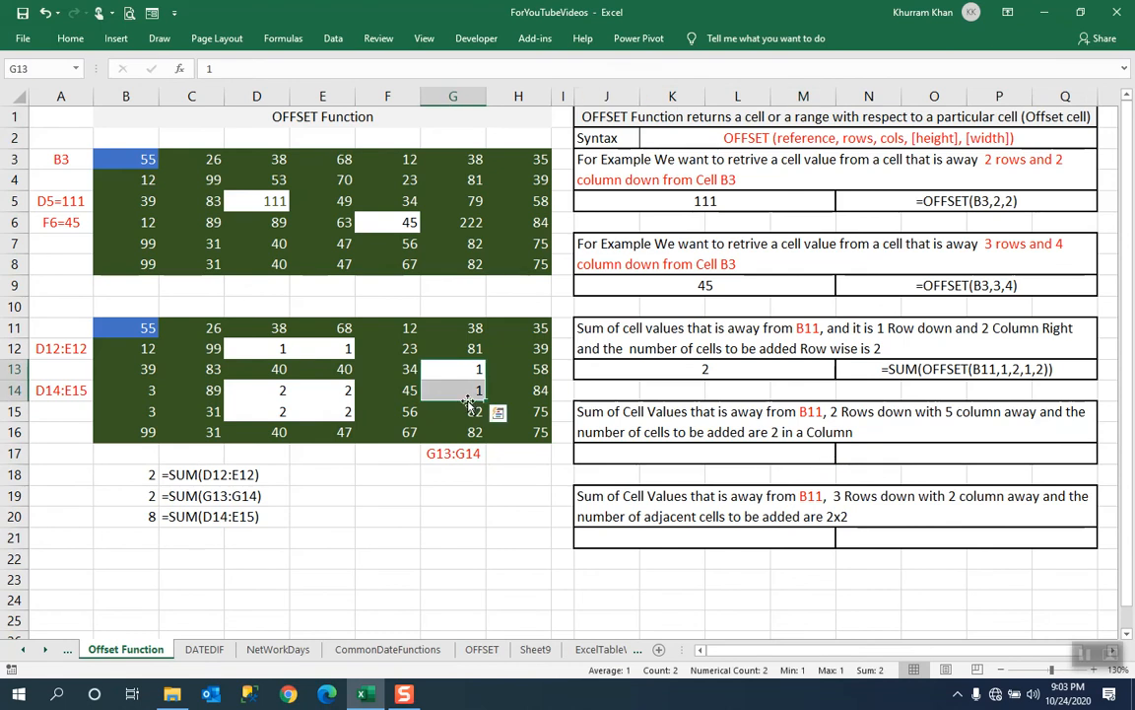
click(143, 328)
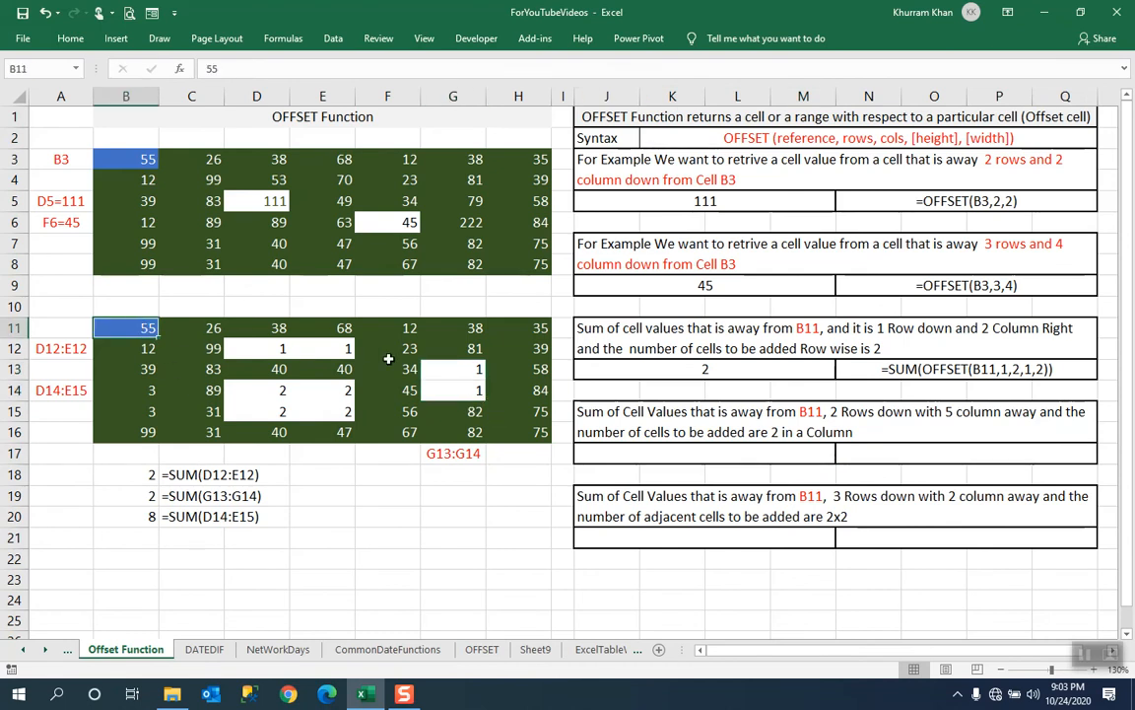
click(460, 372)
drag(458, 384, 460, 393)
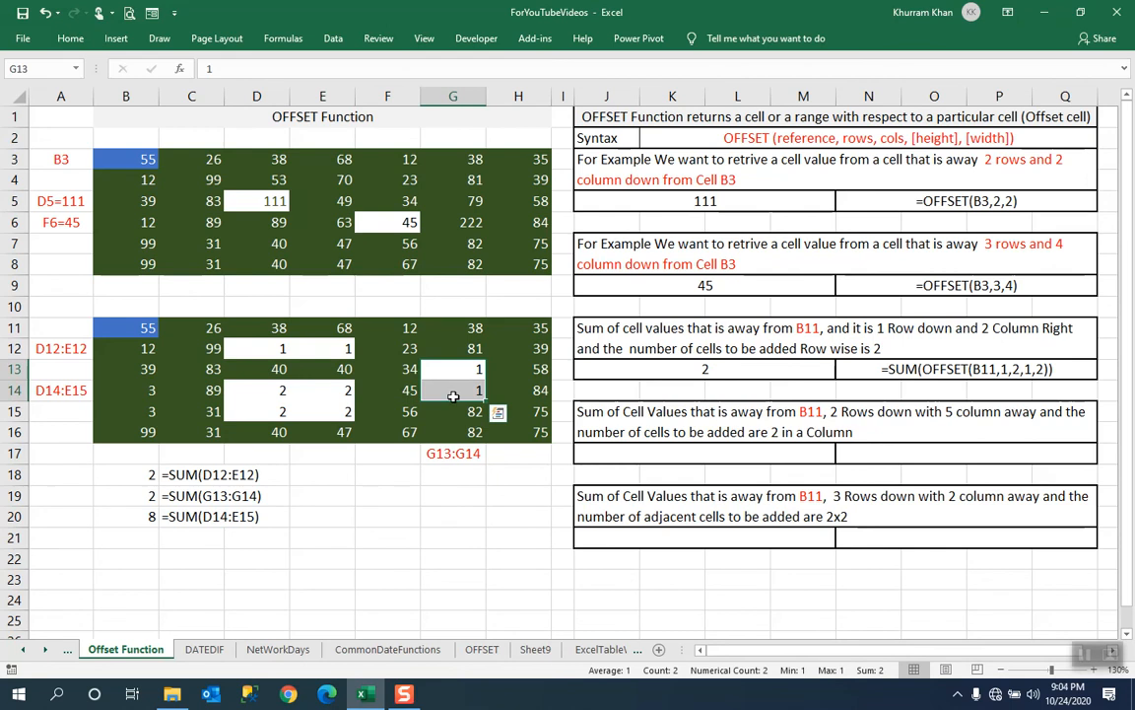
key(ctrl+c)
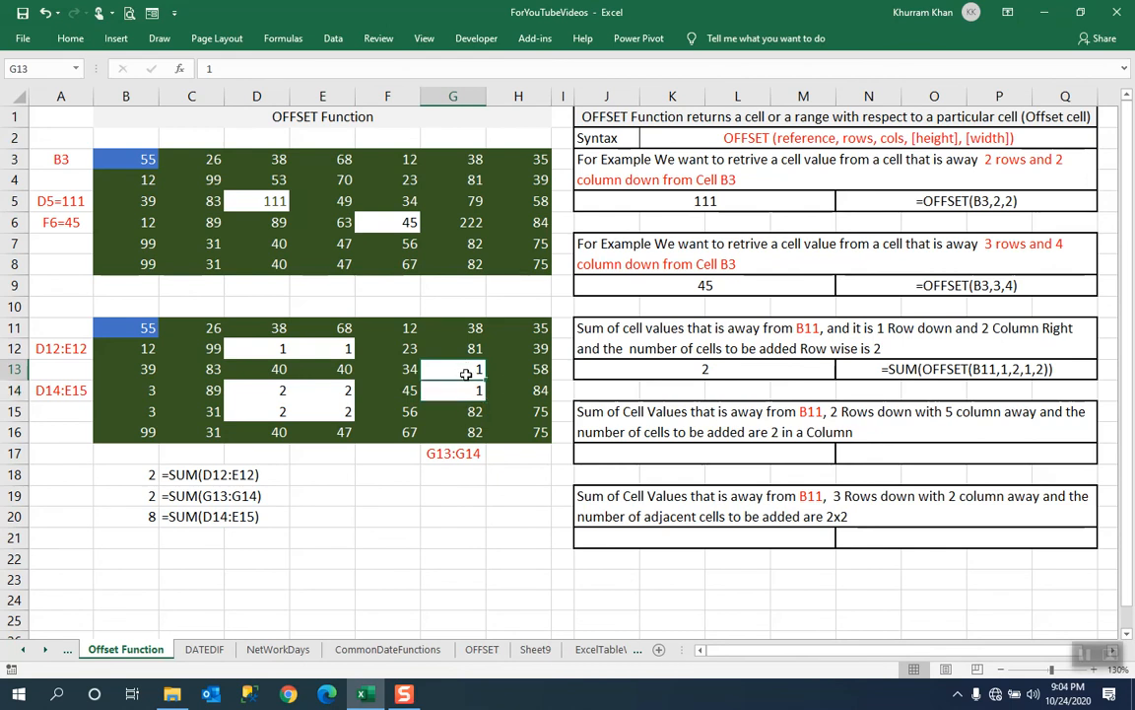
- Trace the offset from B11 two rows down to B13 and along row 13 to the range G13:G14
click(143, 345)
click(143, 372)
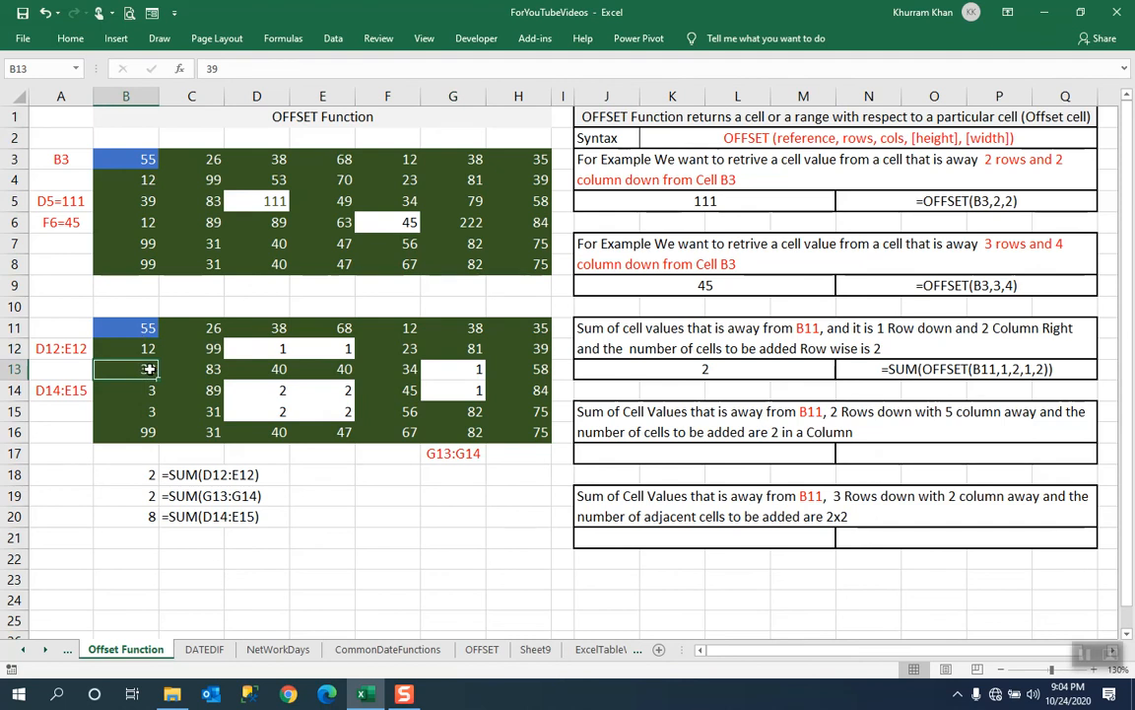
key(Right)
key(Right)
key(Right)
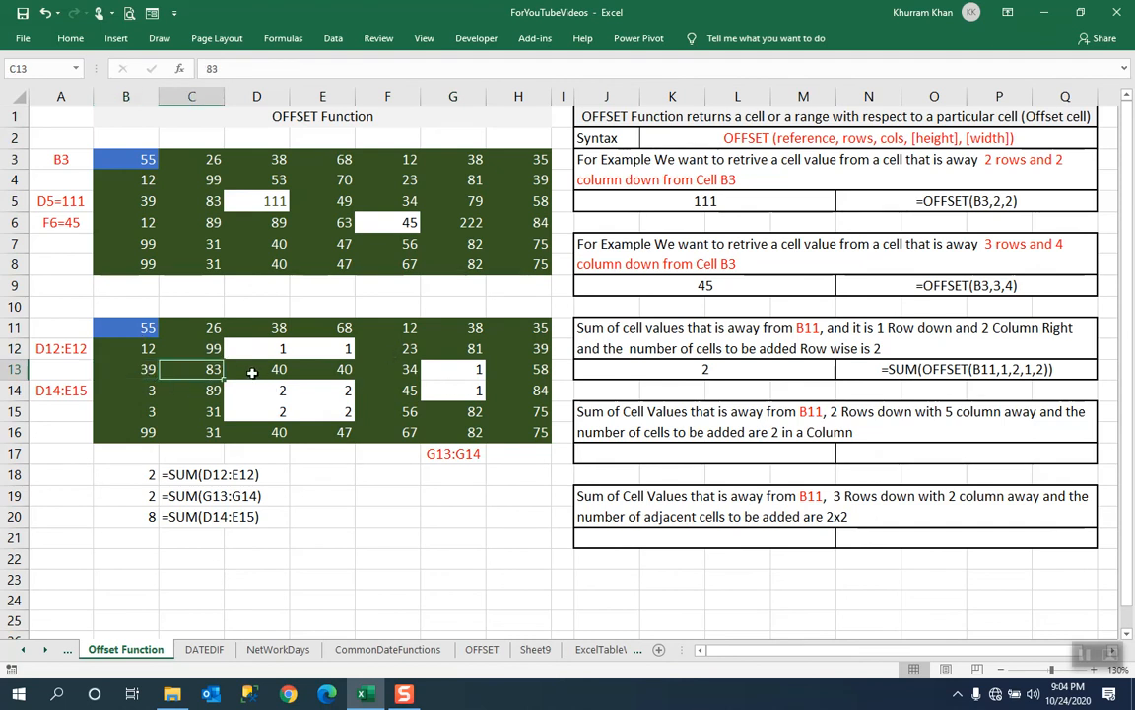
click(407, 373)
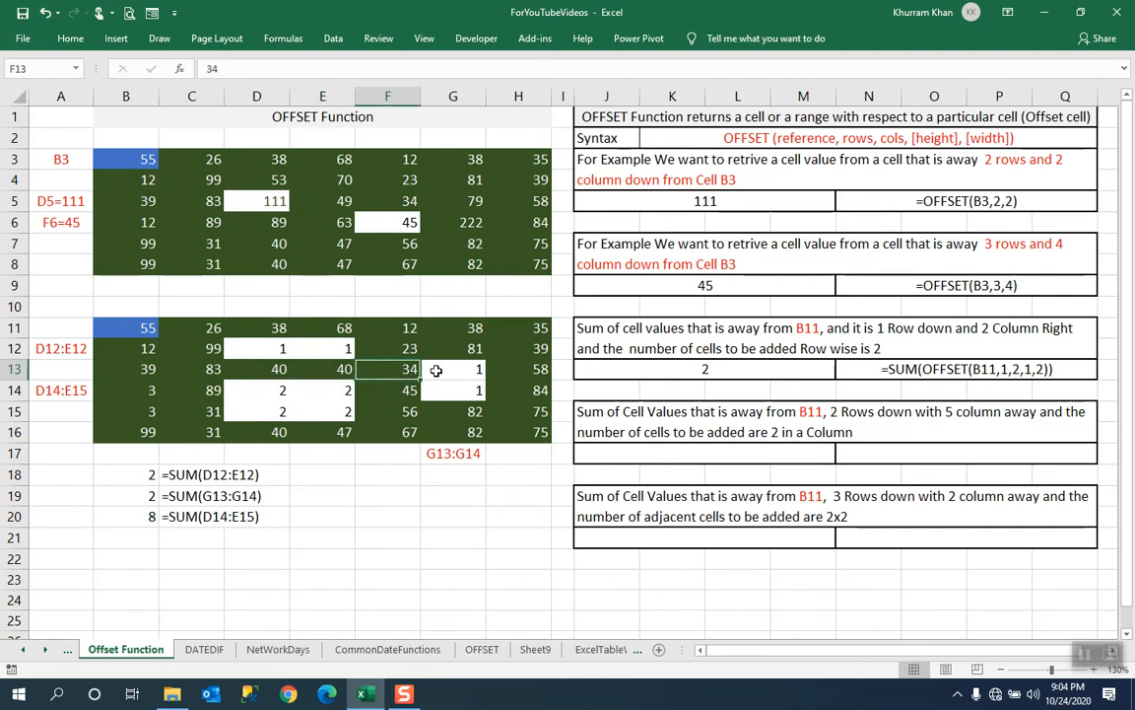
drag(440, 371, 440, 404)
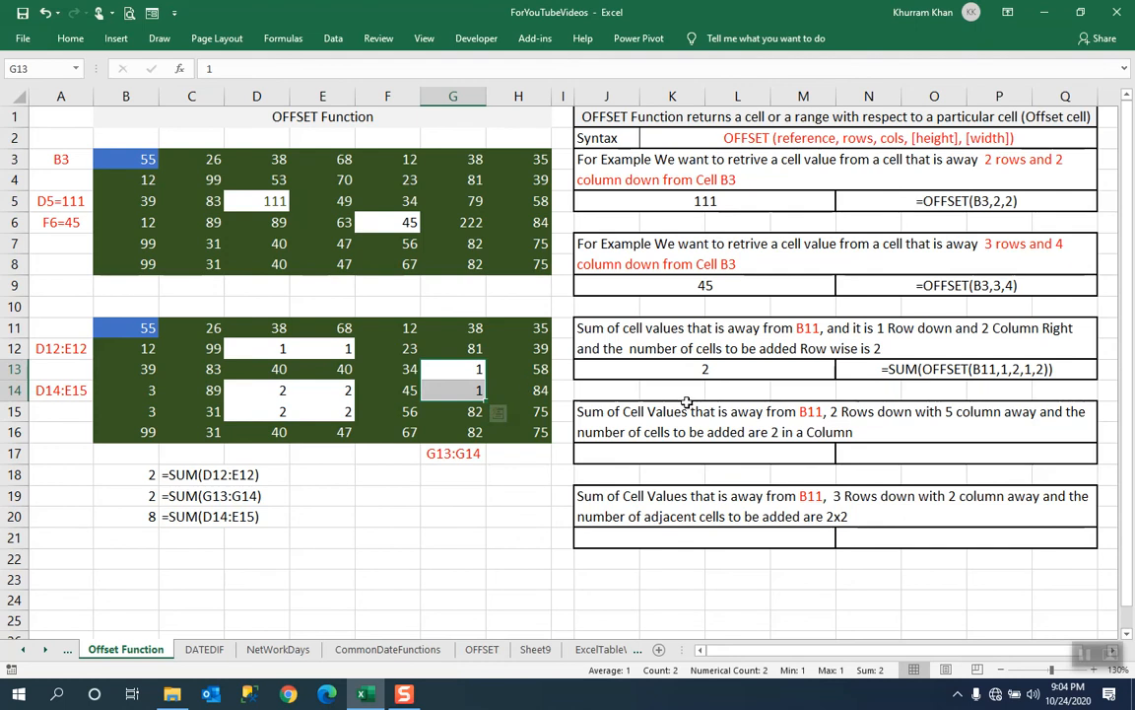
- Start a SUM formula in J17 around an OFFSET that uses B11 as its reference cell
click(698, 449)
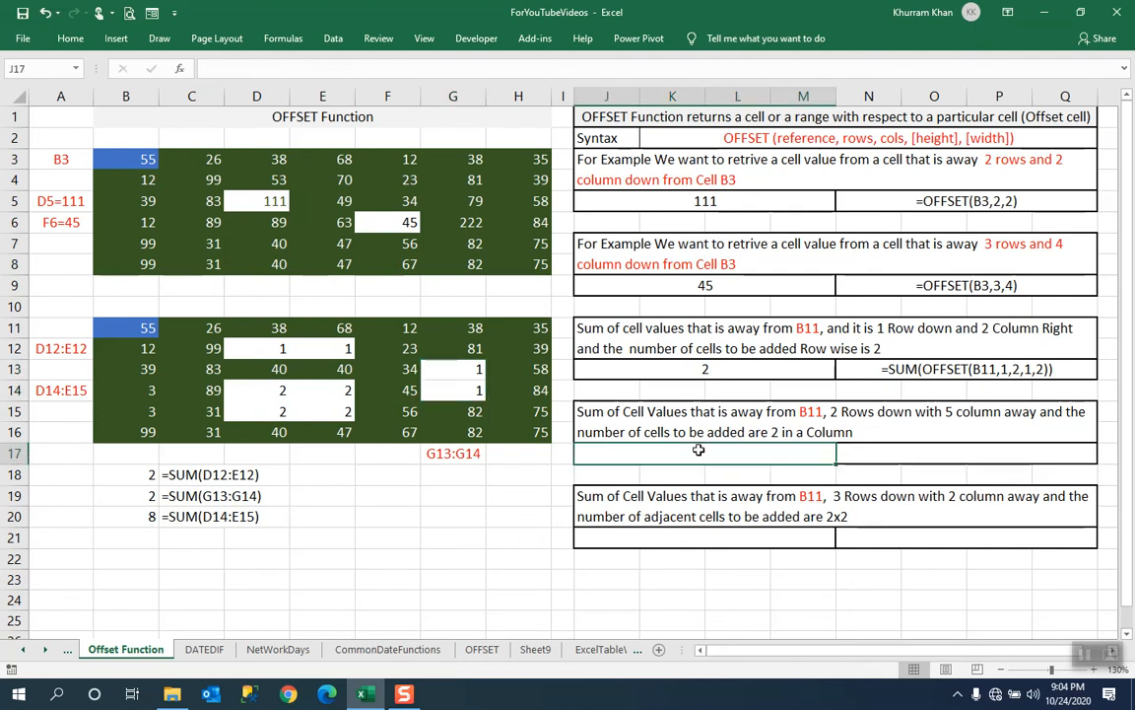
text(=su)
text(m)
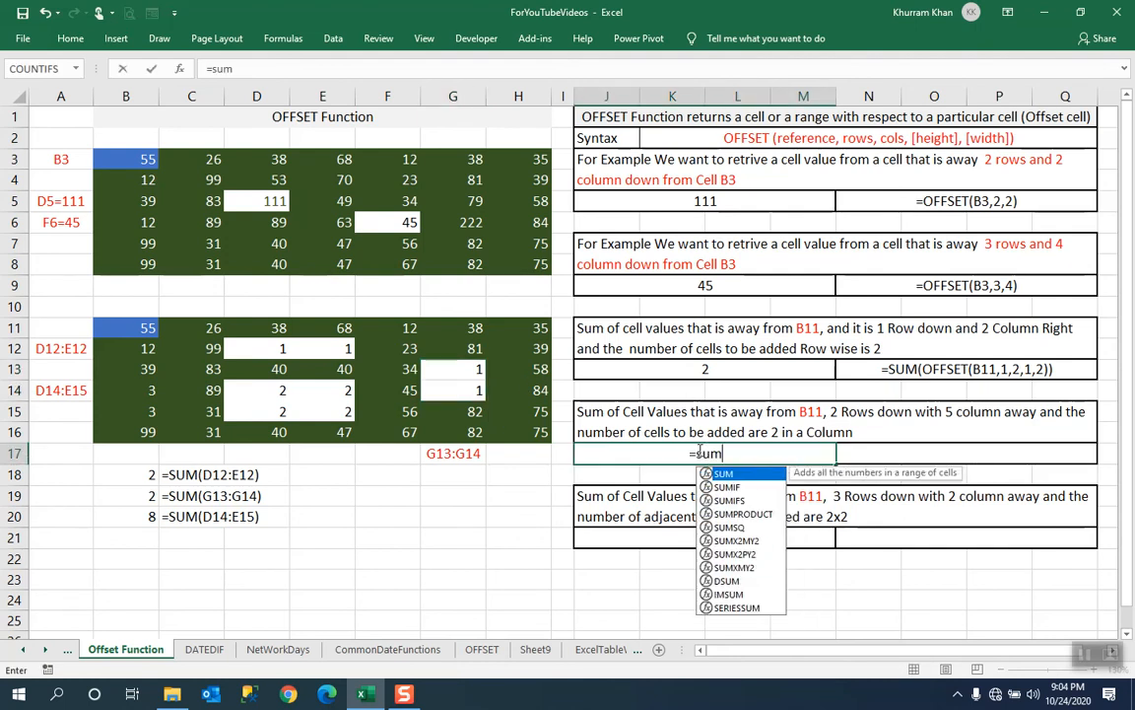
text((off)
key(Tab)
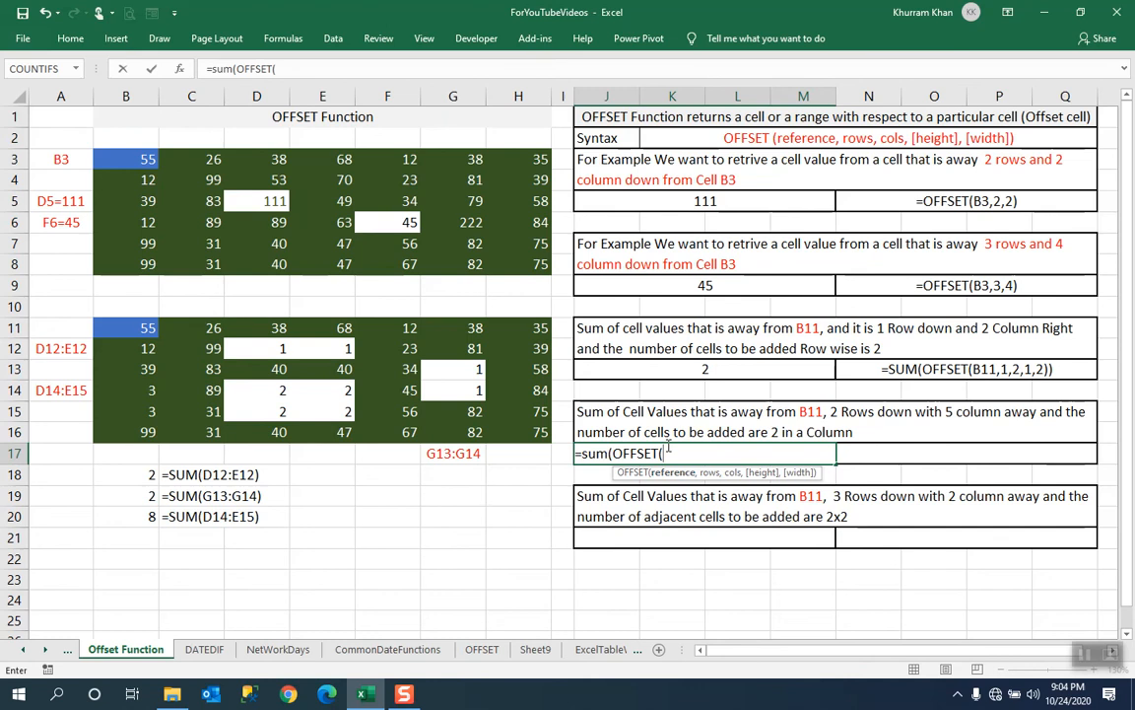
click(133, 327)
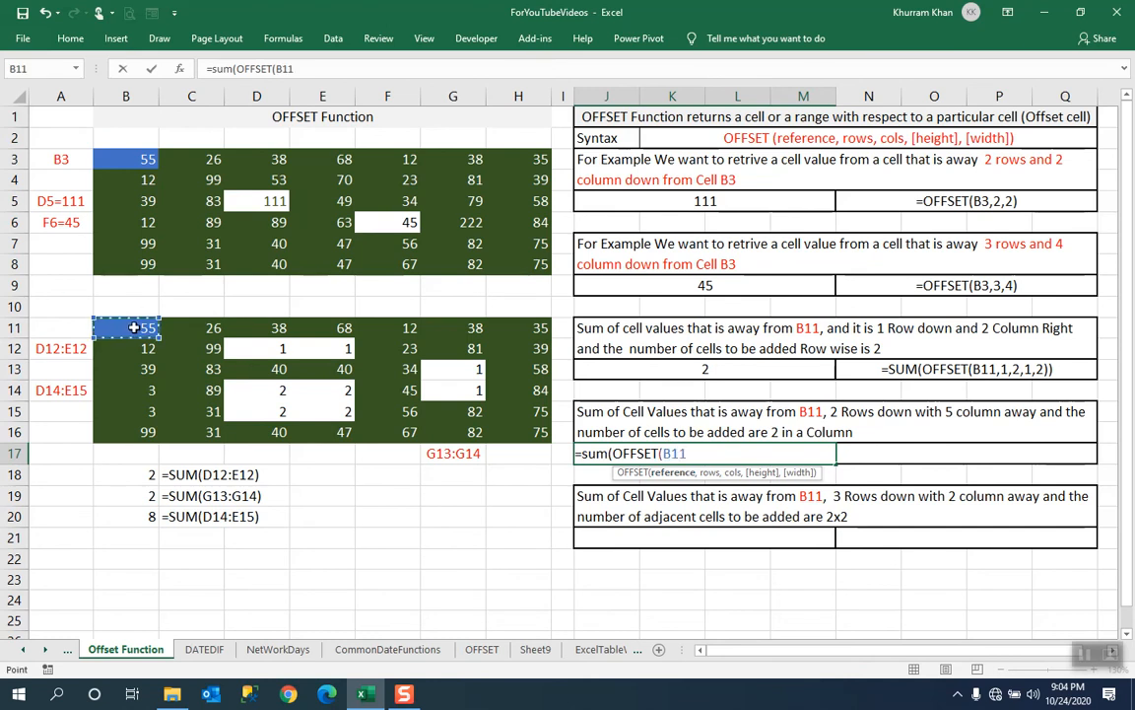
text(,)
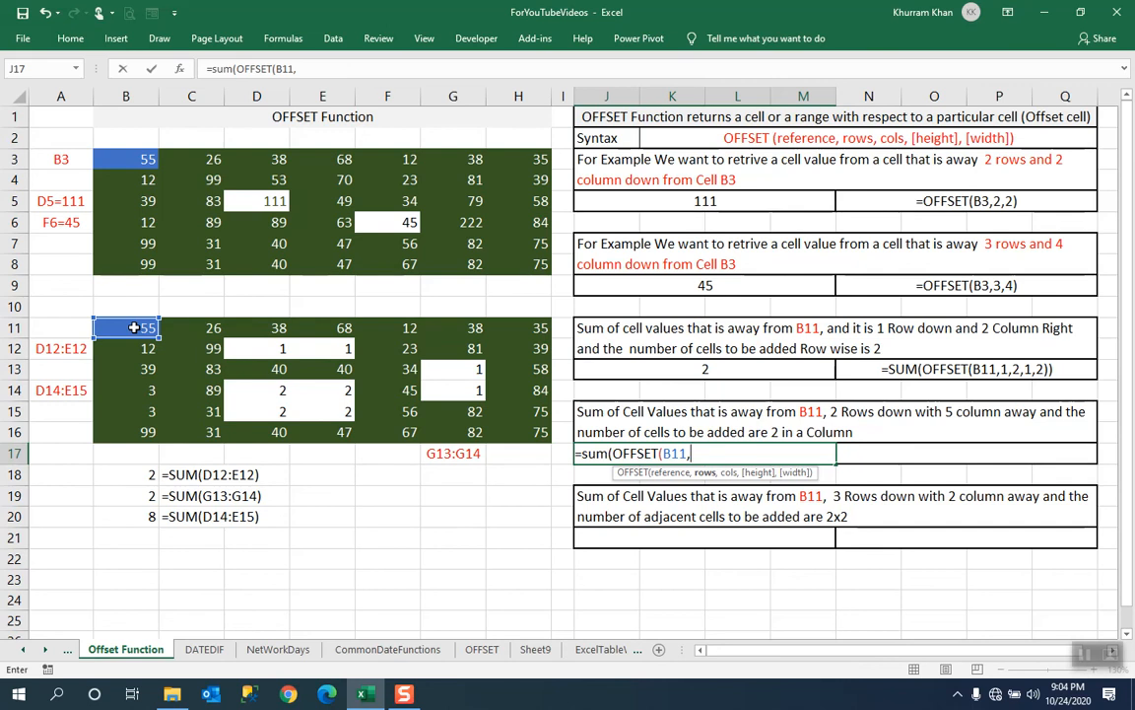
- Complete J17 with 2 rows, 5 columns, height 2 and width 1, entering it as =SUM(OFFSET(B11,2,5,2,1))
text(2,5,)
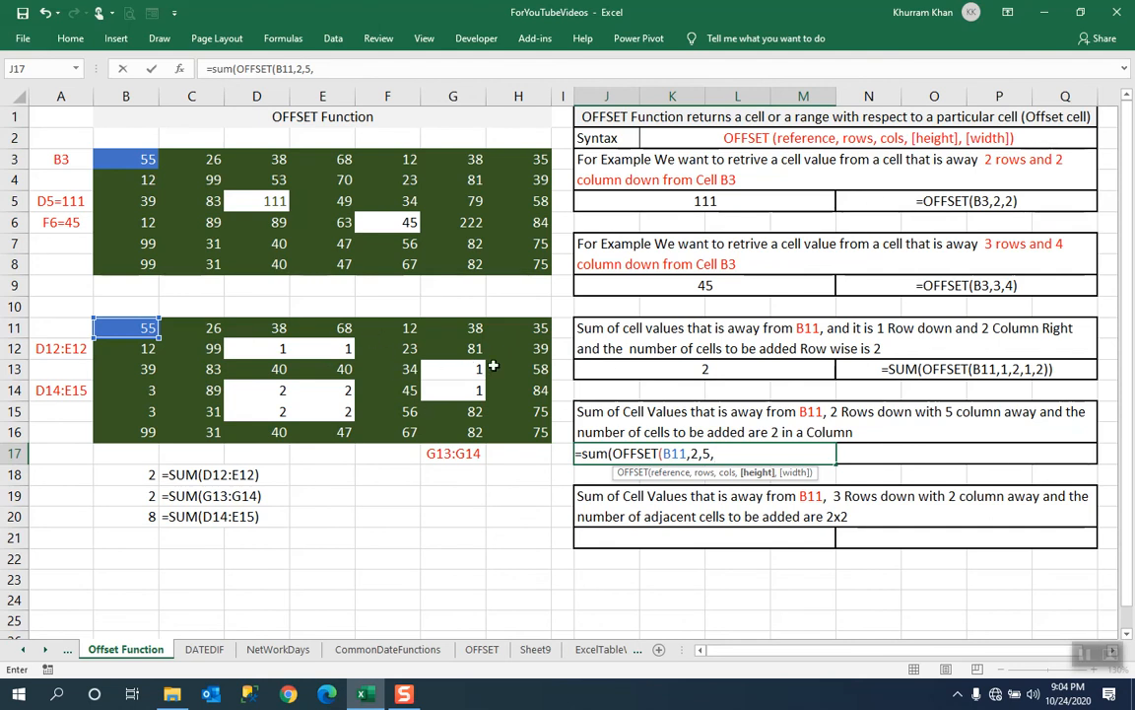
text(2,)
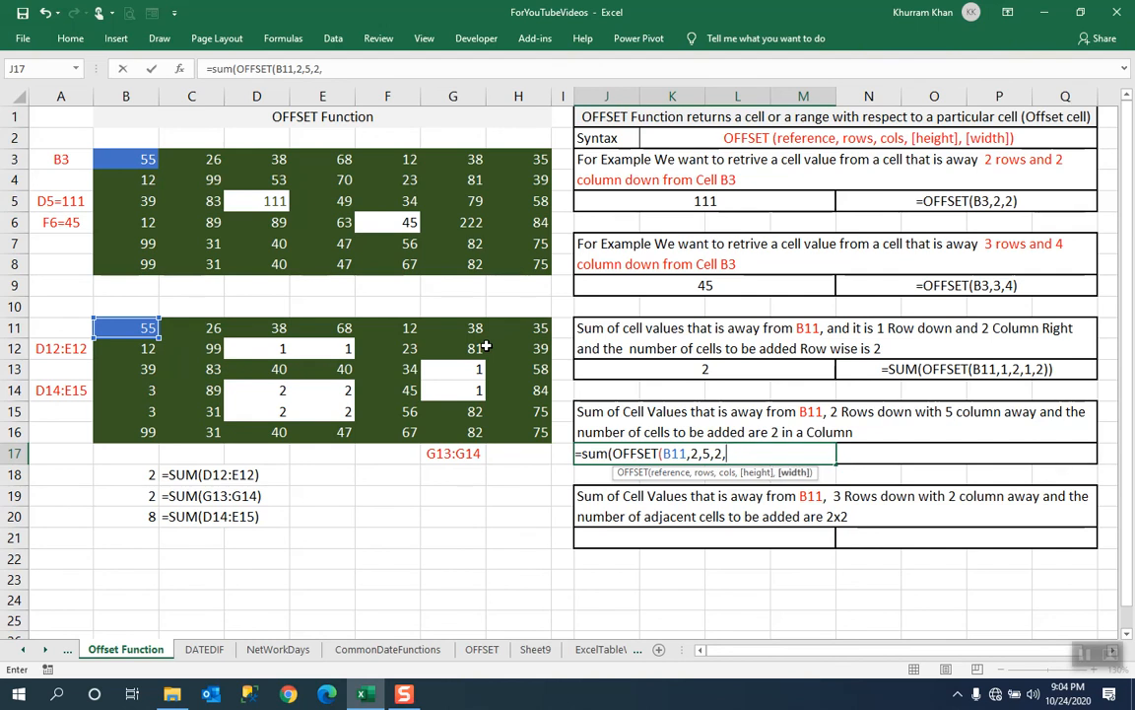
text(1))
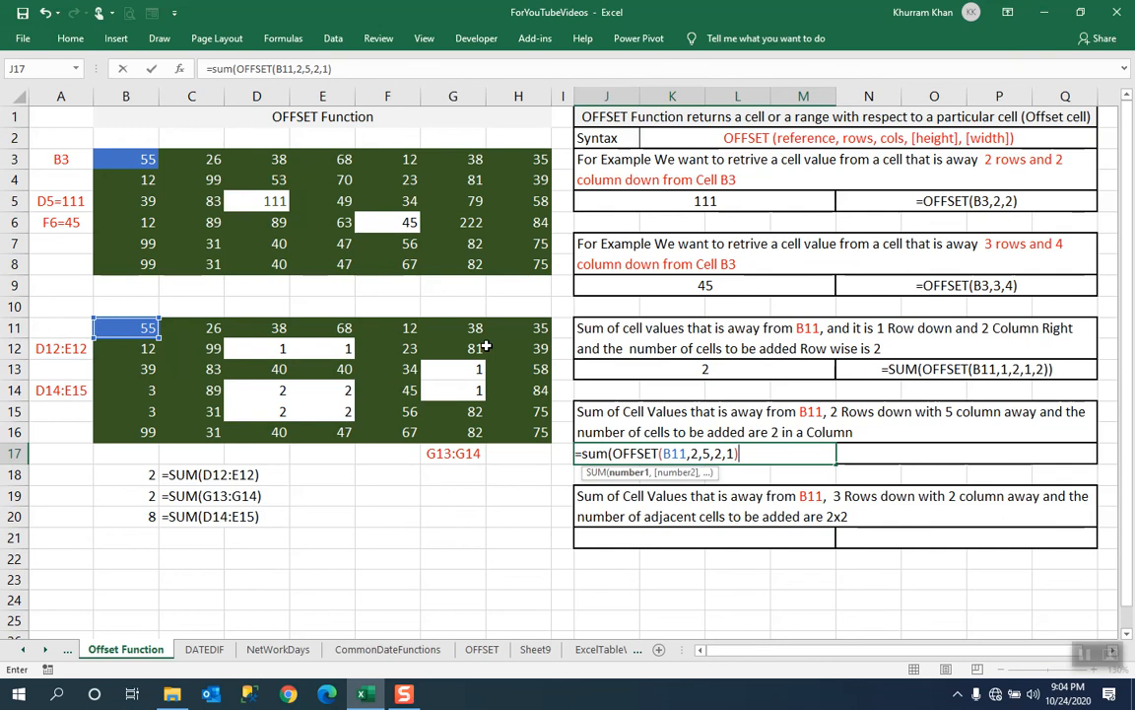
text())
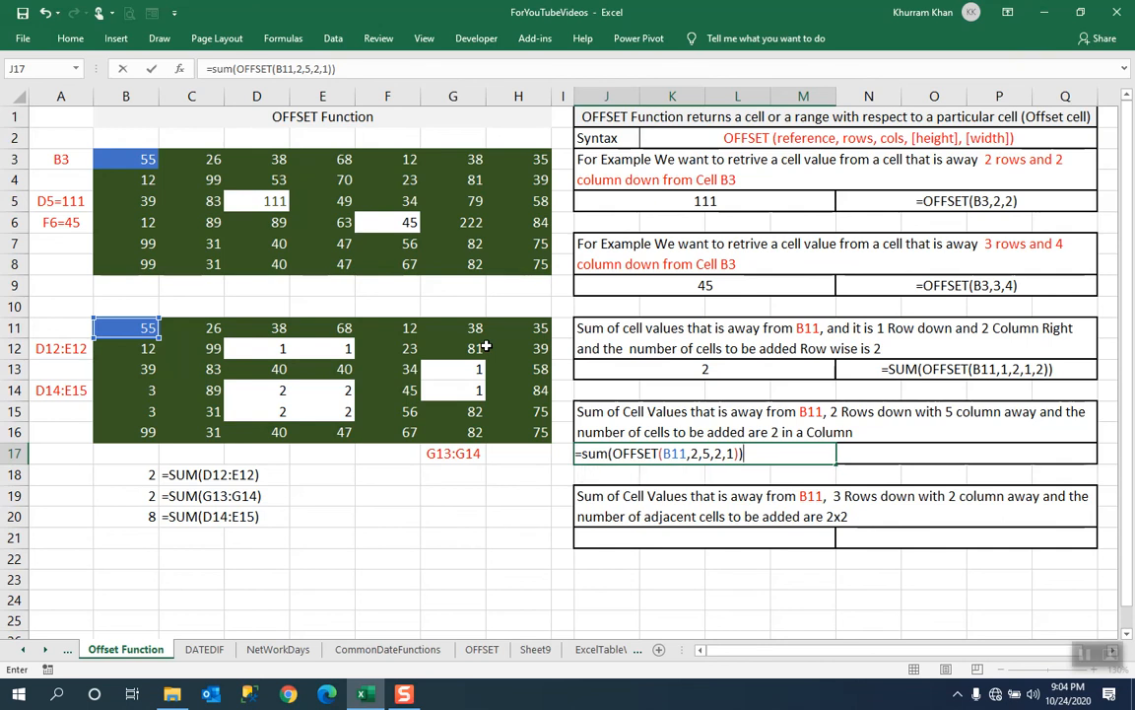
key(ctrl+Return)
key(Return)
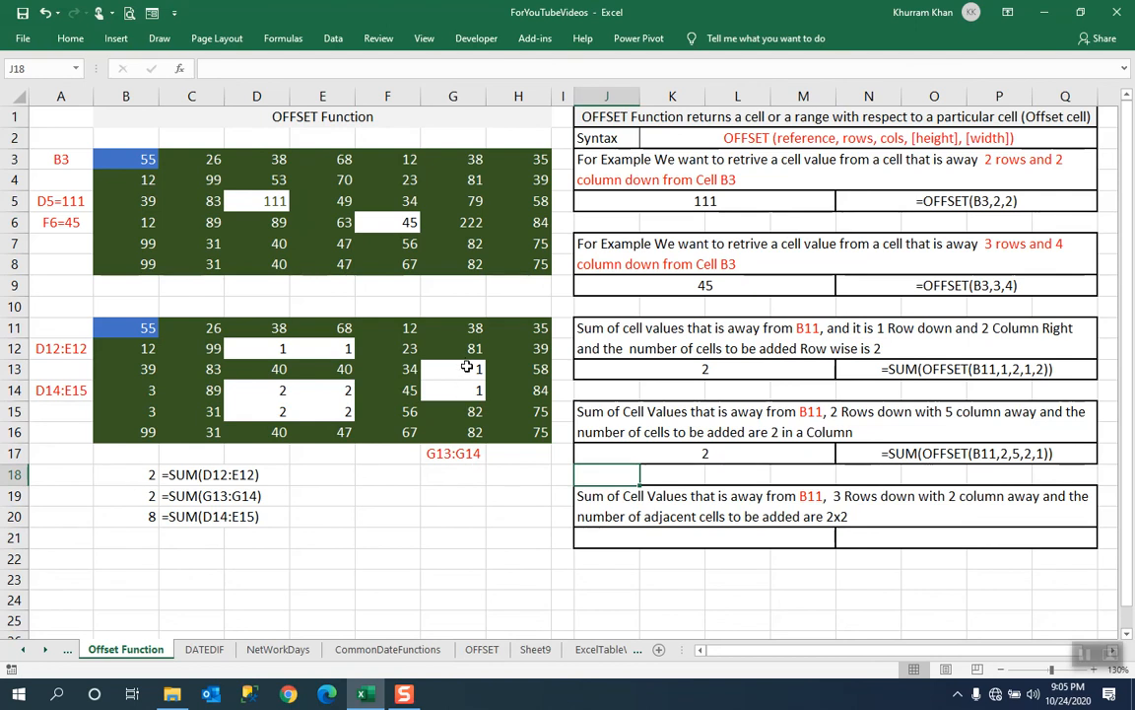
- Highlight the summed column range G13:G14 and the fifth example's 2x2 target range D14:E15
drag(468, 366, 469, 389)
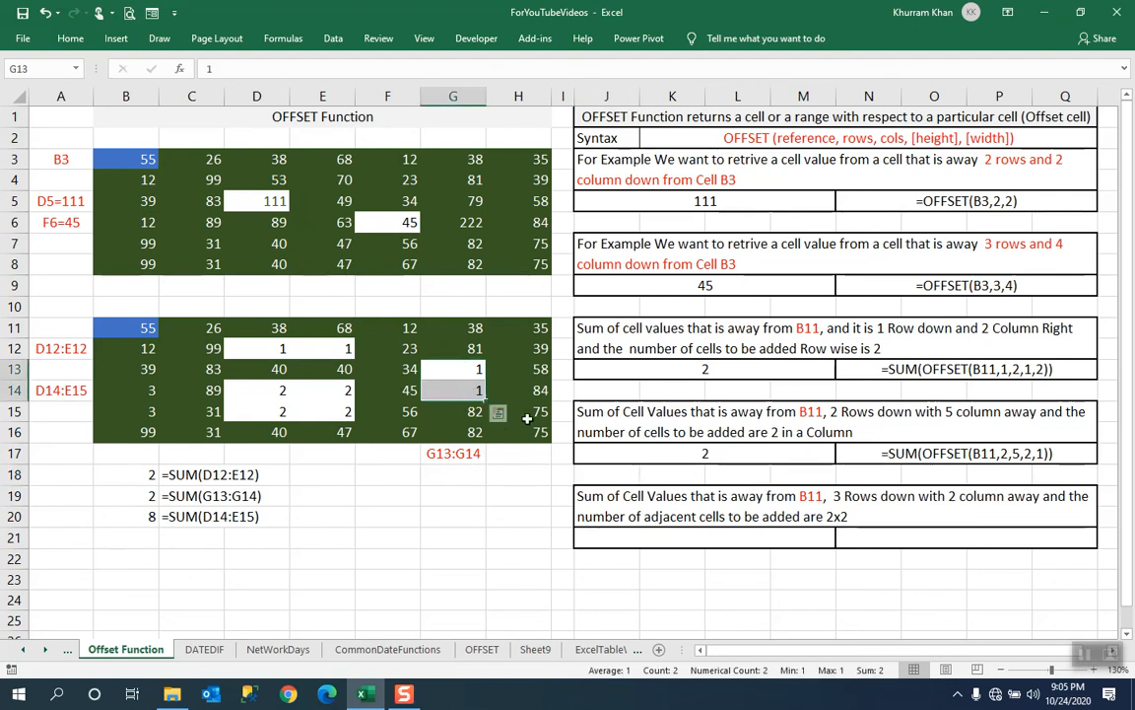
click(454, 388)
drag(259, 392, 331, 412)
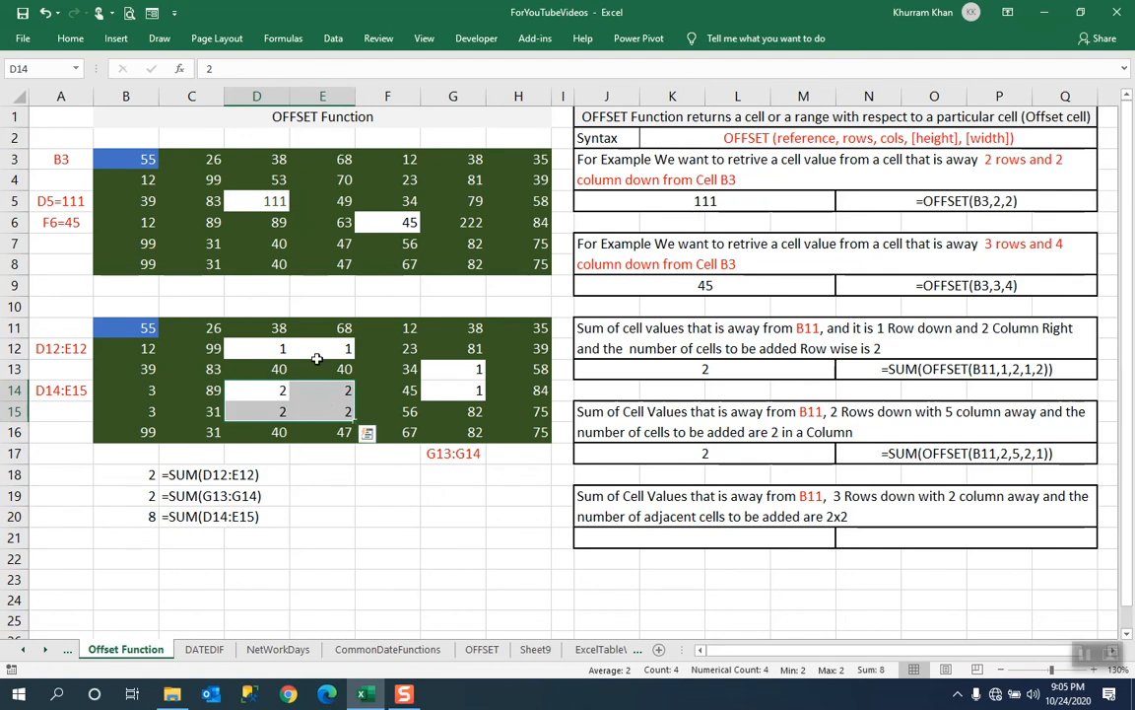
click(278, 391)
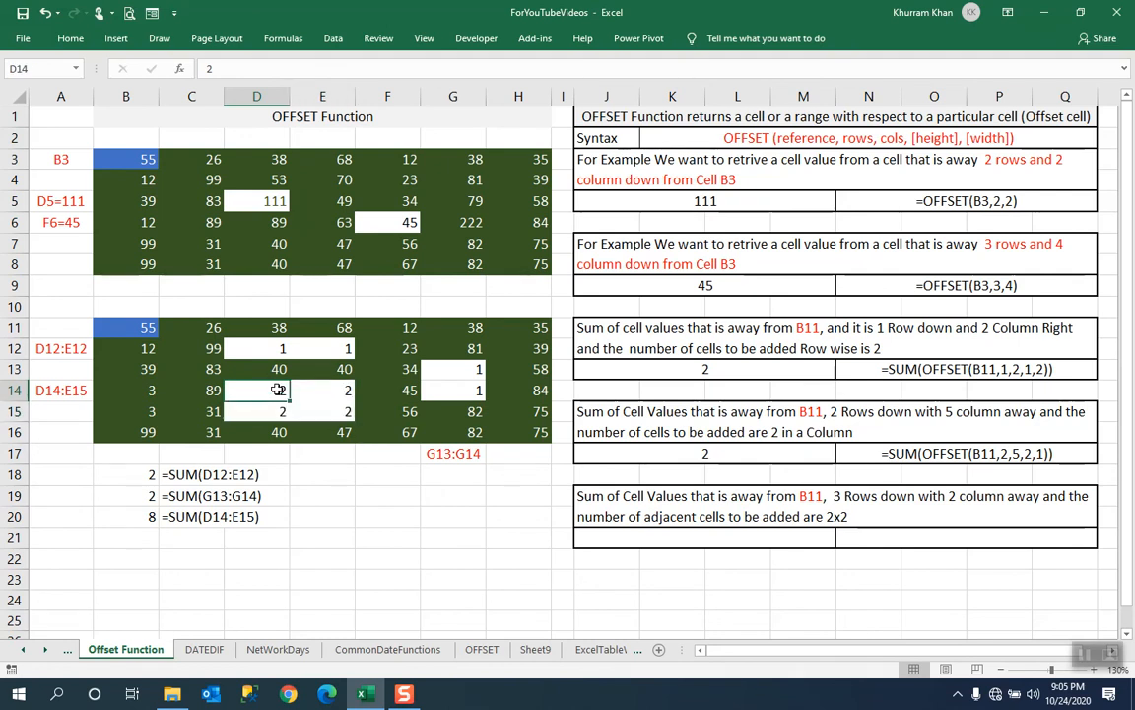
- Trace the offset from B11 three rows down to B14 and along row 14 to the range D14:E15
click(144, 332)
click(145, 348)
click(145, 369)
click(145, 391)
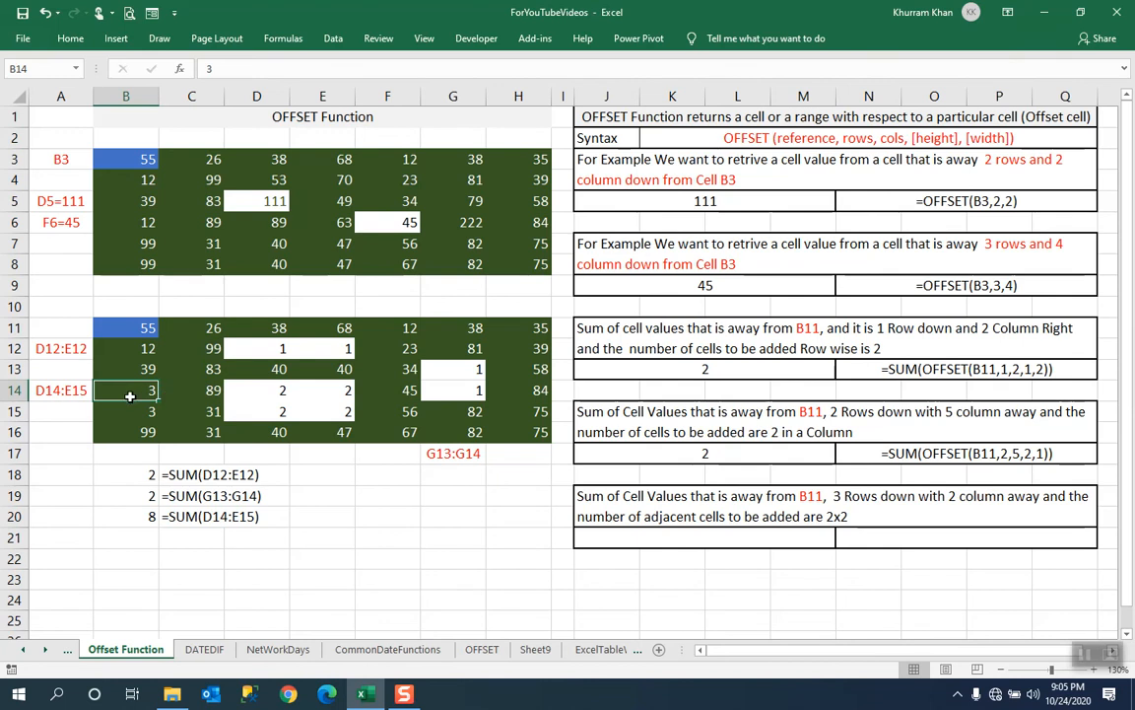
click(182, 385)
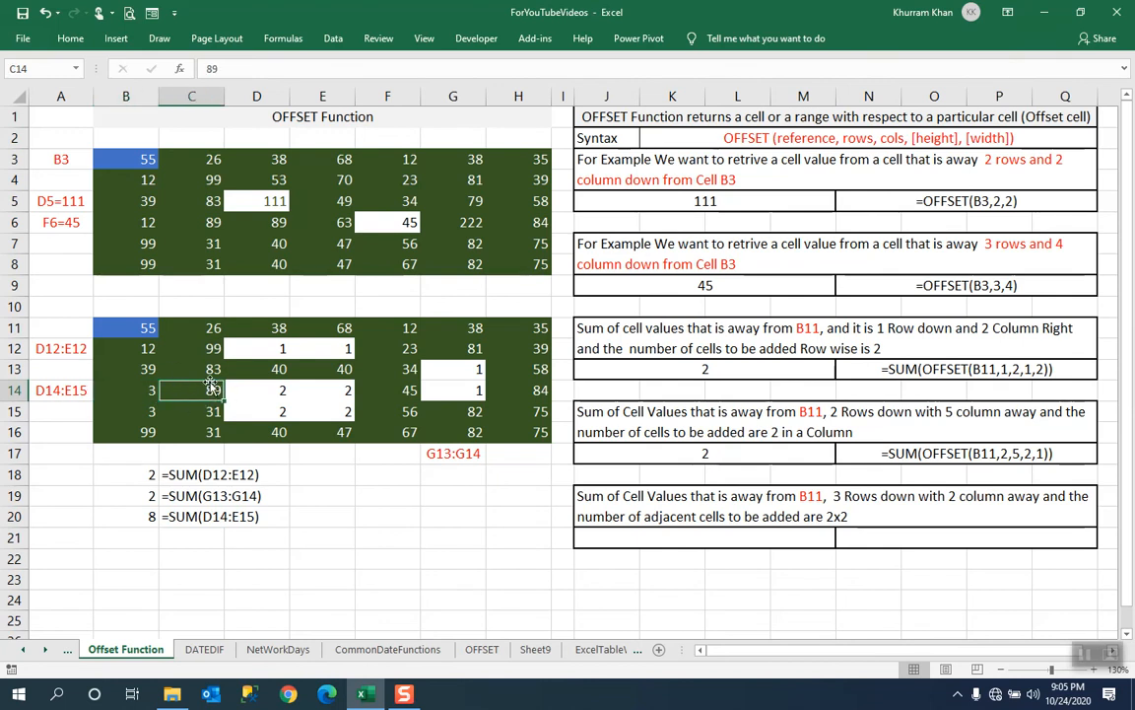
drag(254, 387, 320, 409)
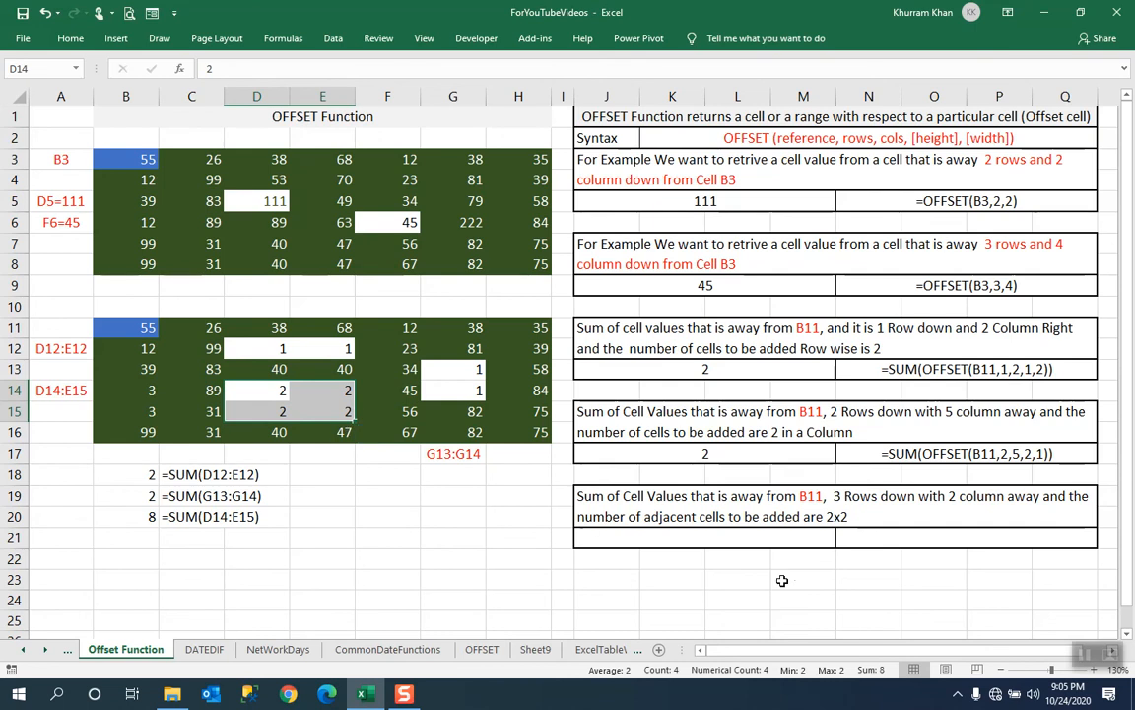
- Start a SUM formula in J21 around an OFFSET with B11 as the reference cell
click(734, 540)
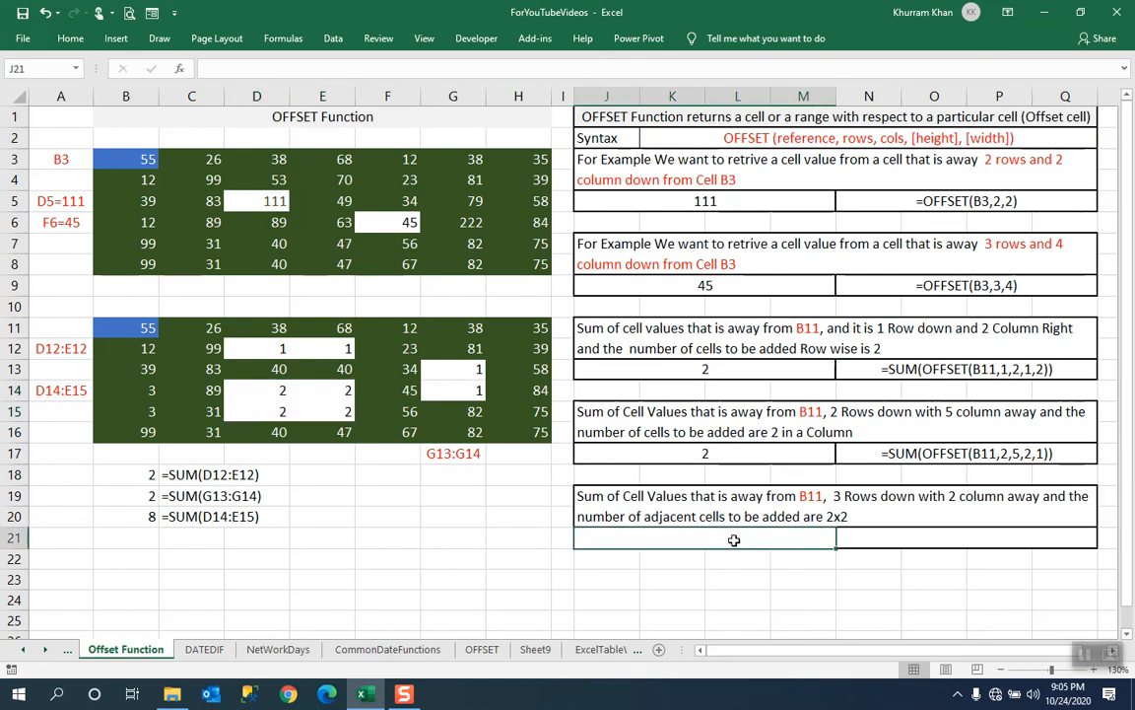
text(=)
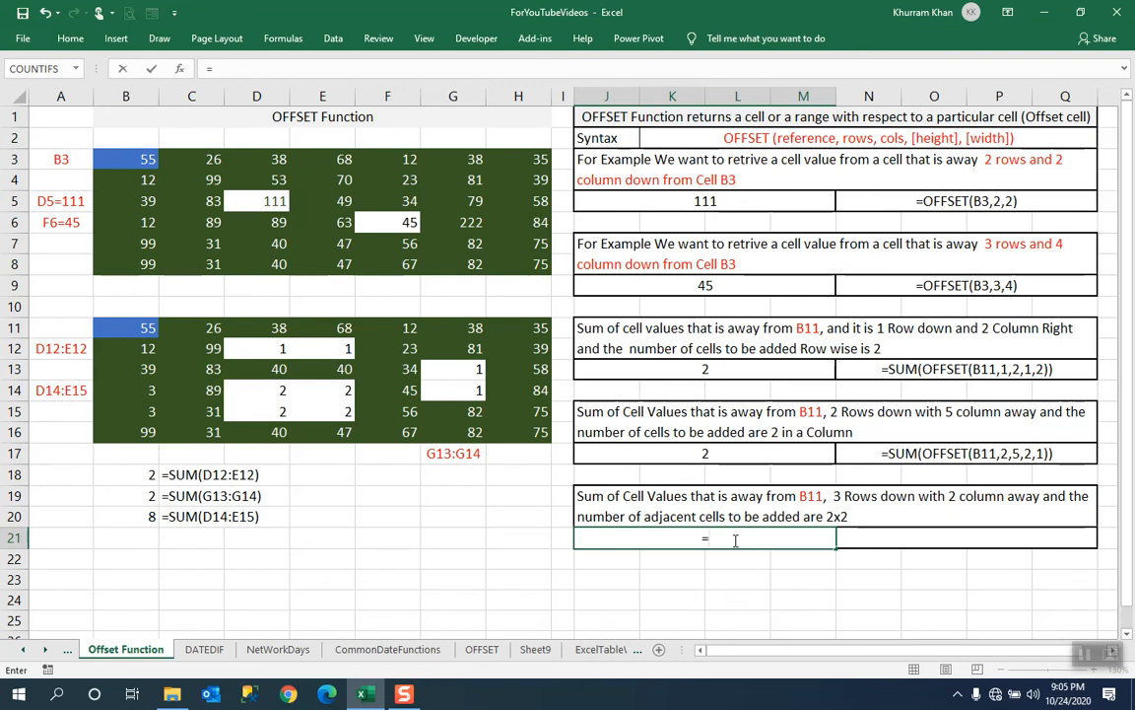
text(sum)
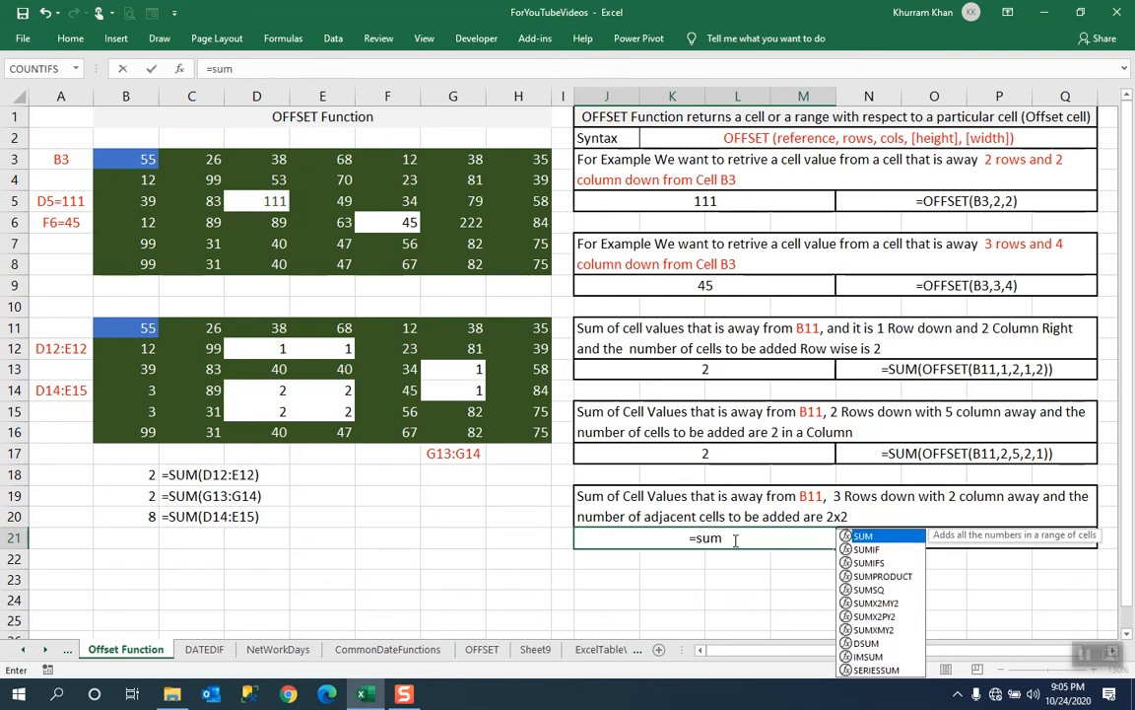
text((off)
key(Tab)
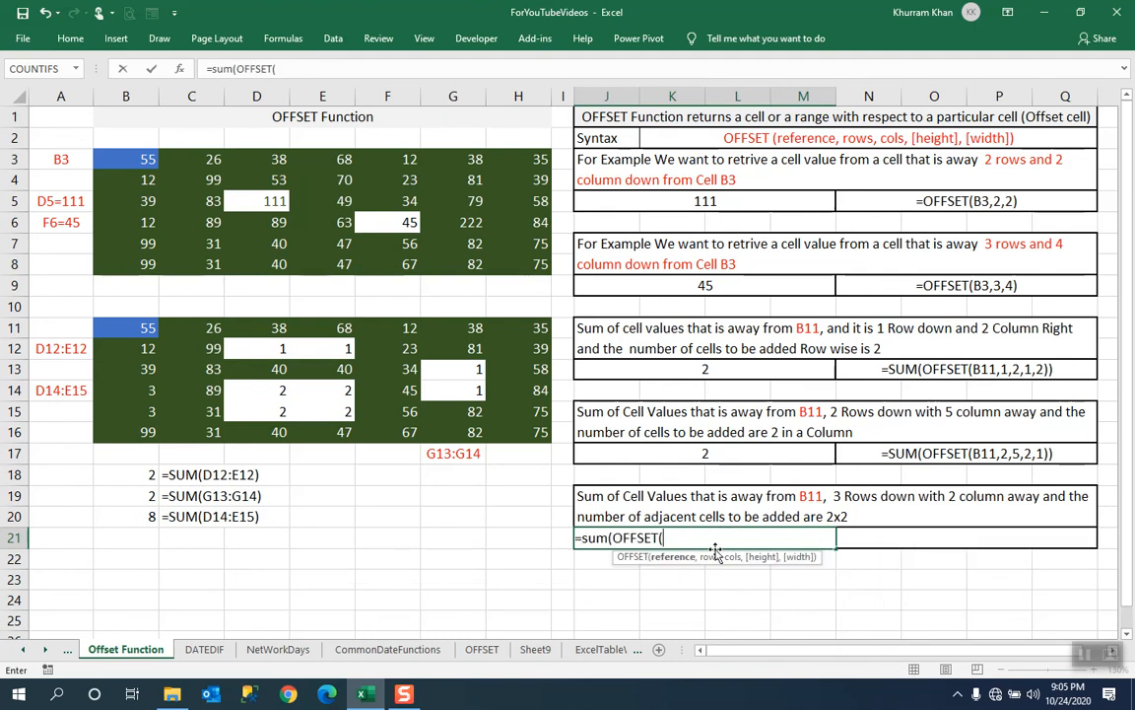
click(124, 328)
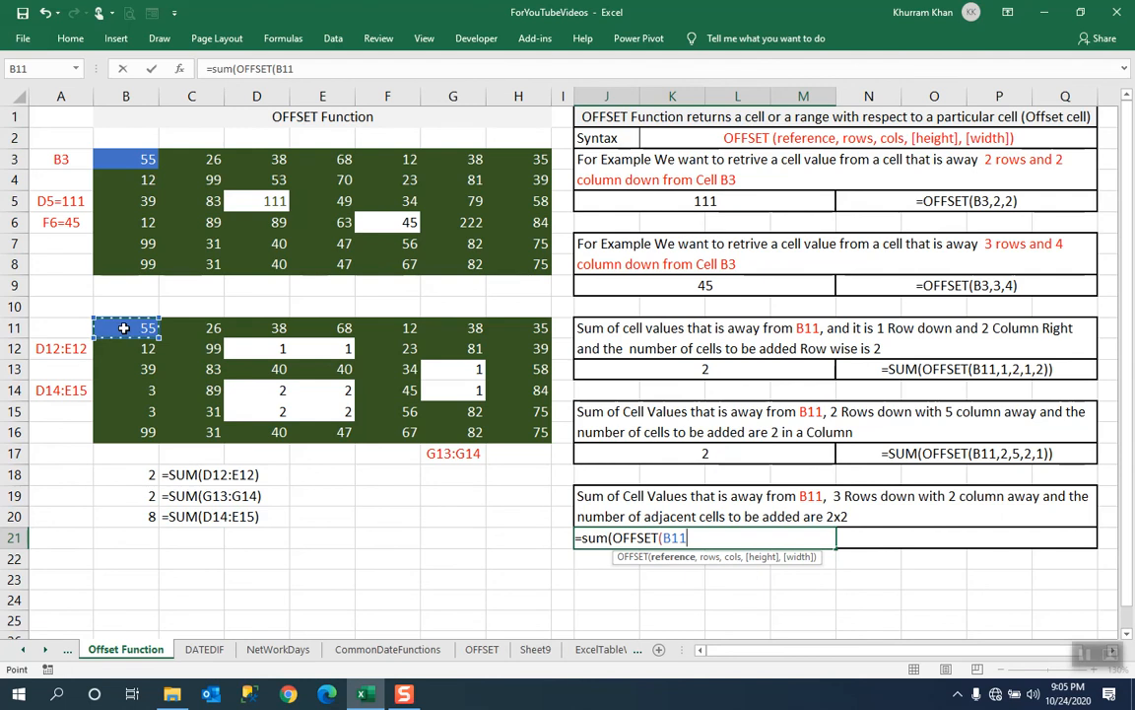
text(,)
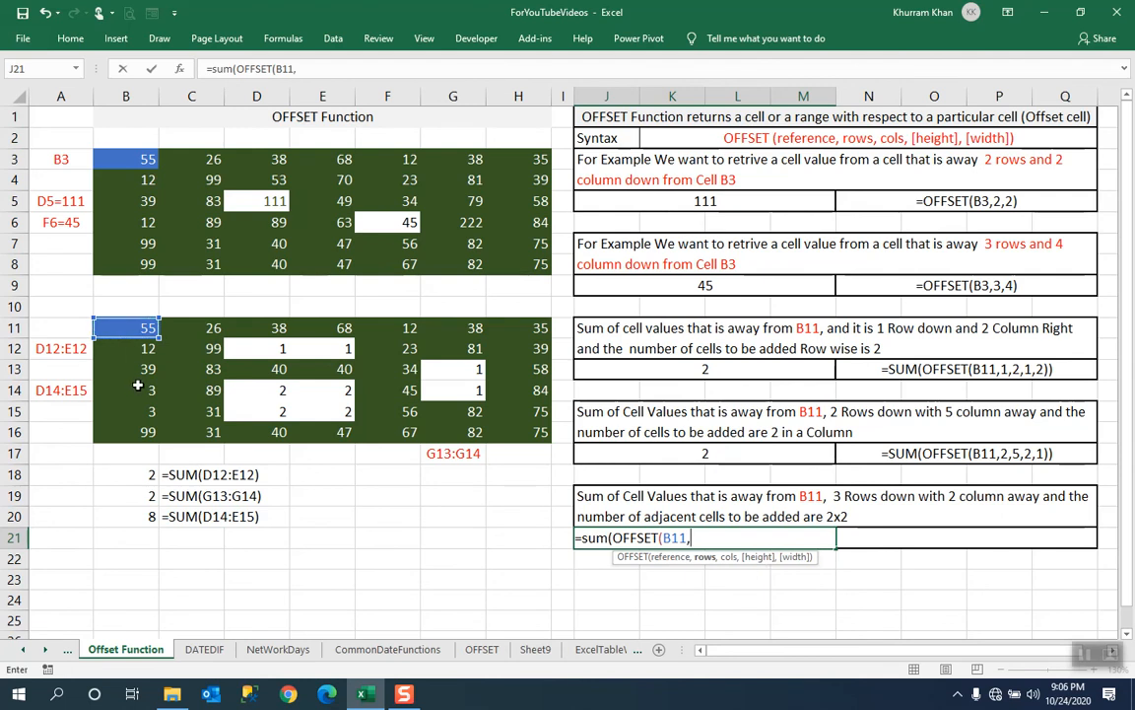
- Complete and enter J21's formula as =SUM(OFFSET(B11,3,2,2,2)), and highlight the summed range D14:E15
text(3,2)
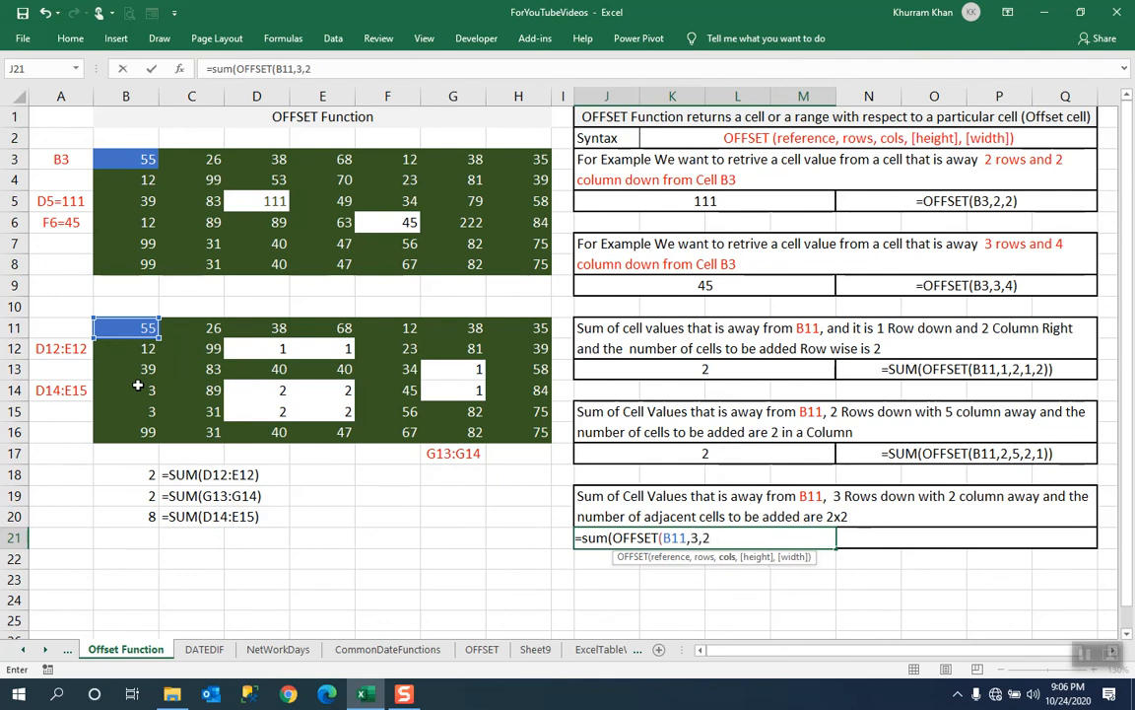
text(,)
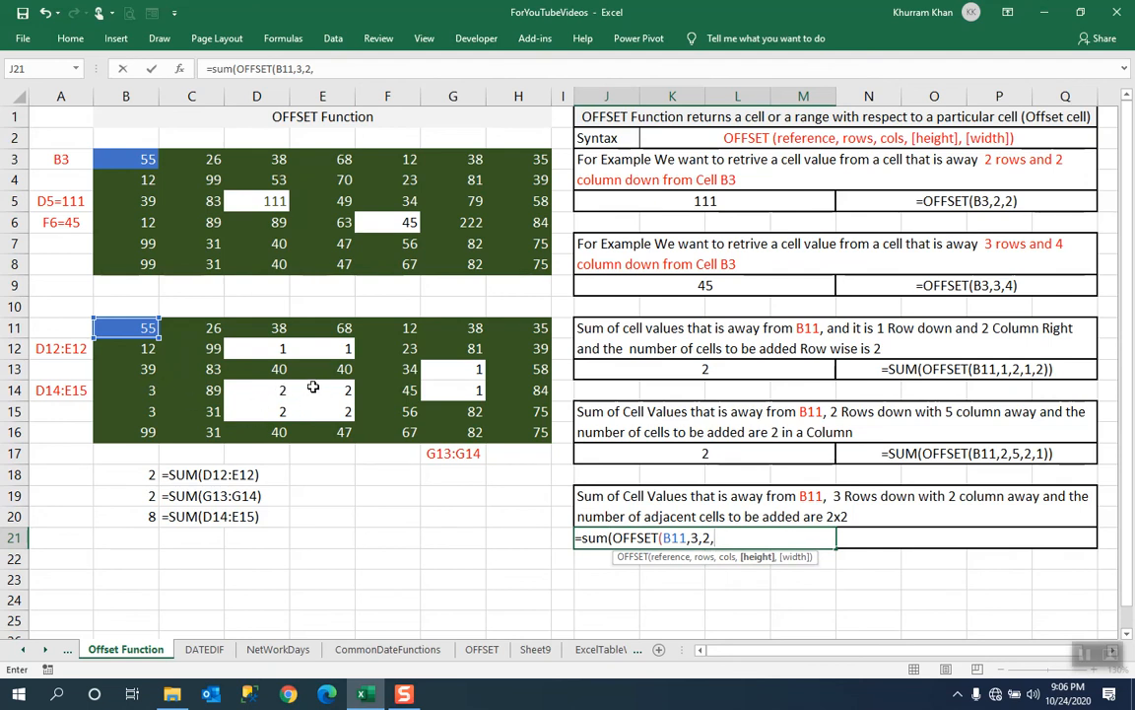
text(2,2)
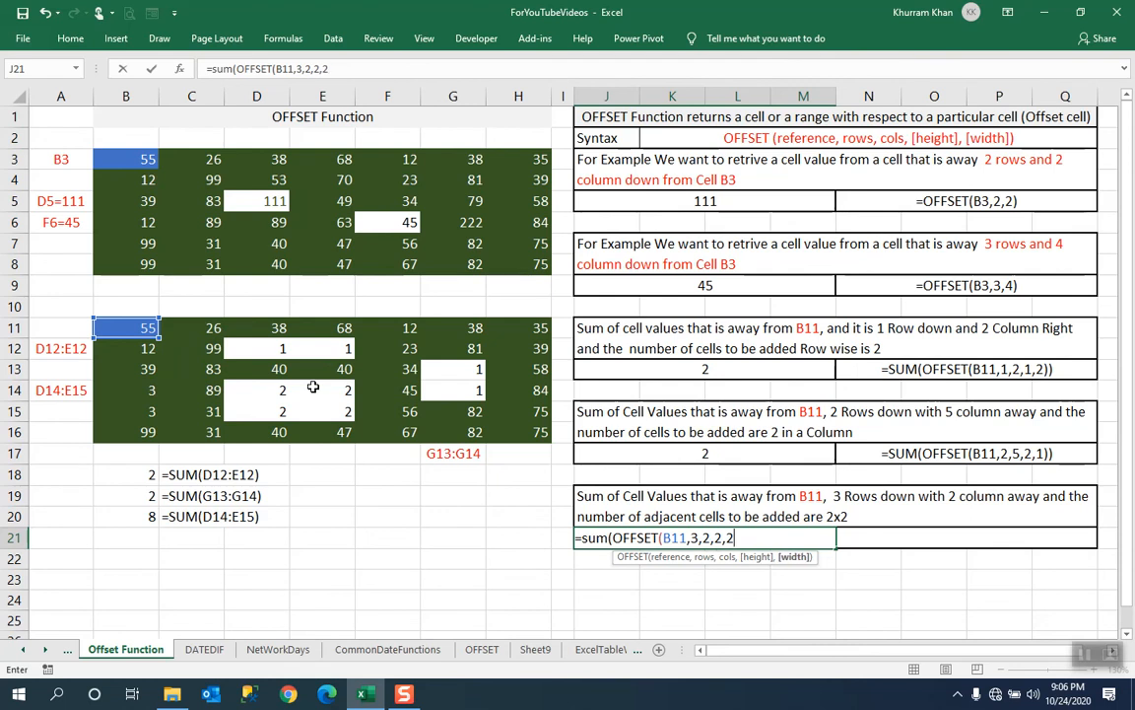
text())
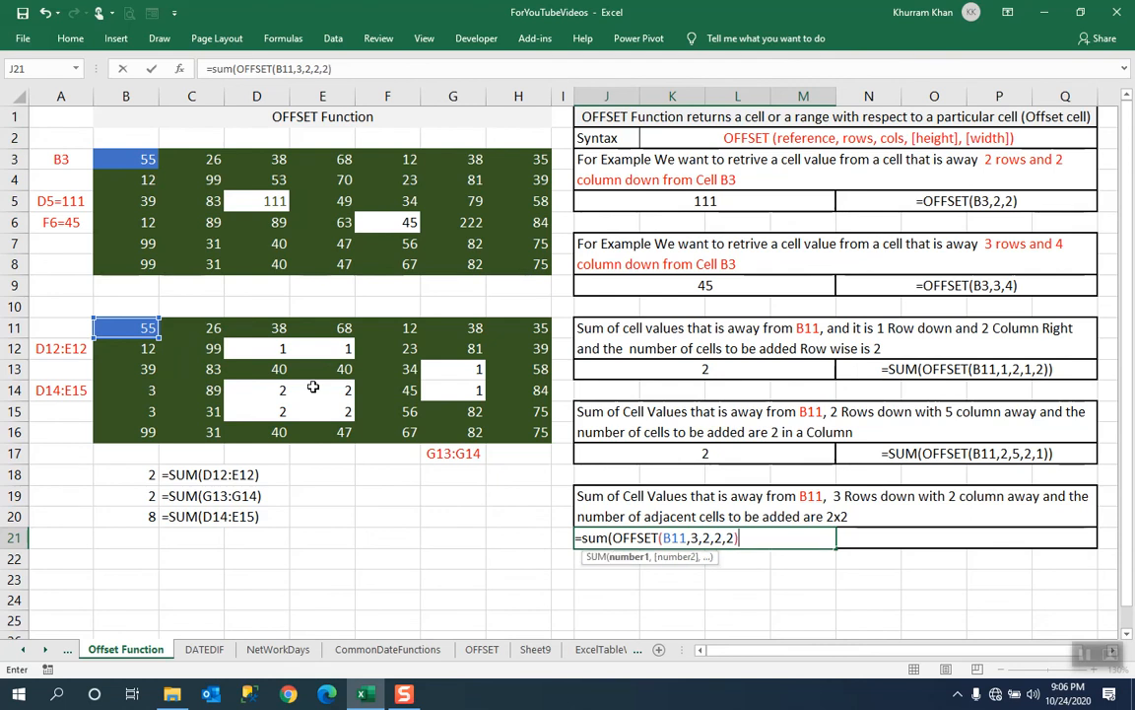
text())
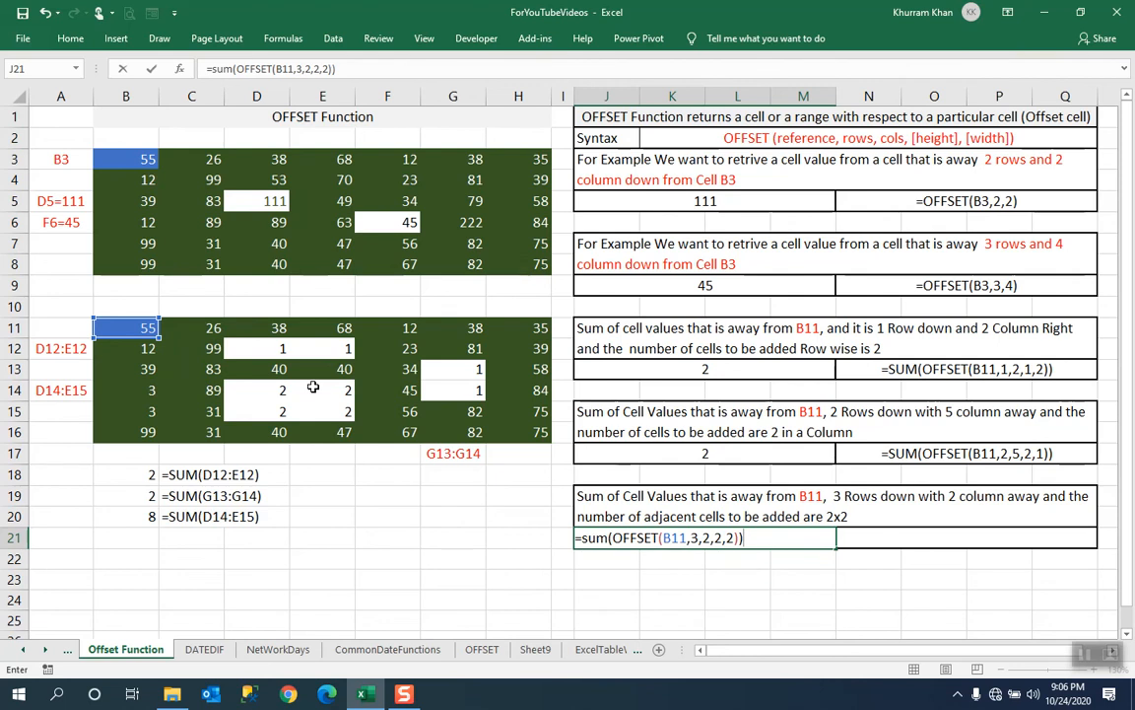
key(Return)
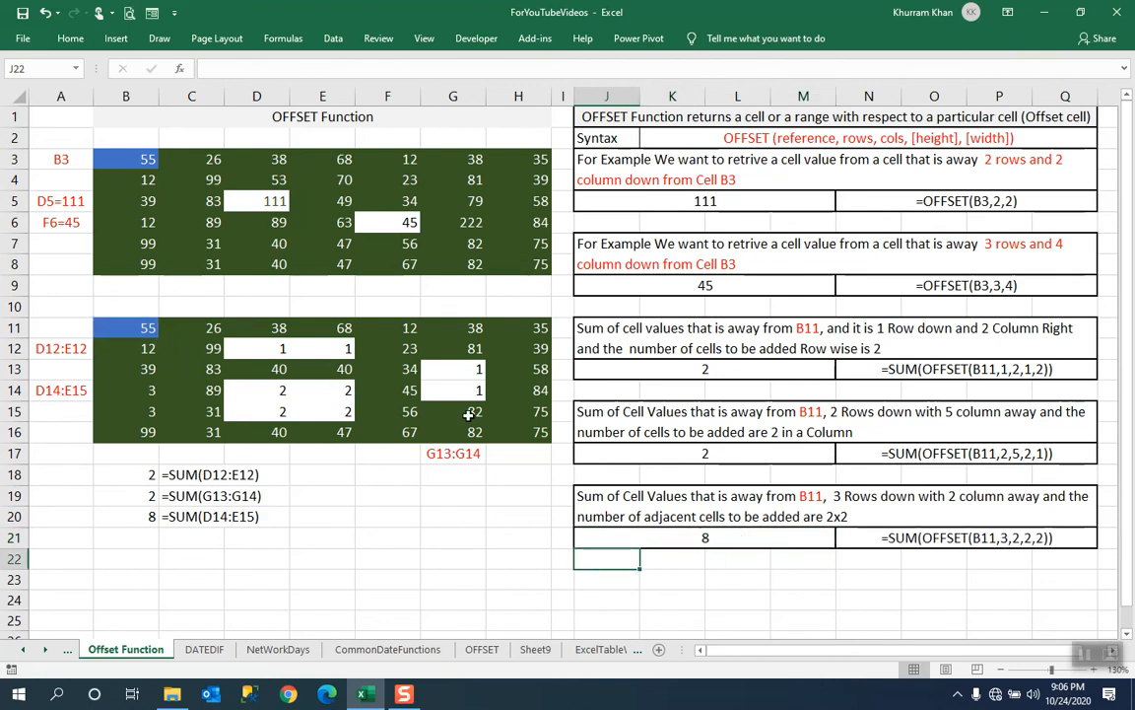
drag(277, 391, 325, 410)
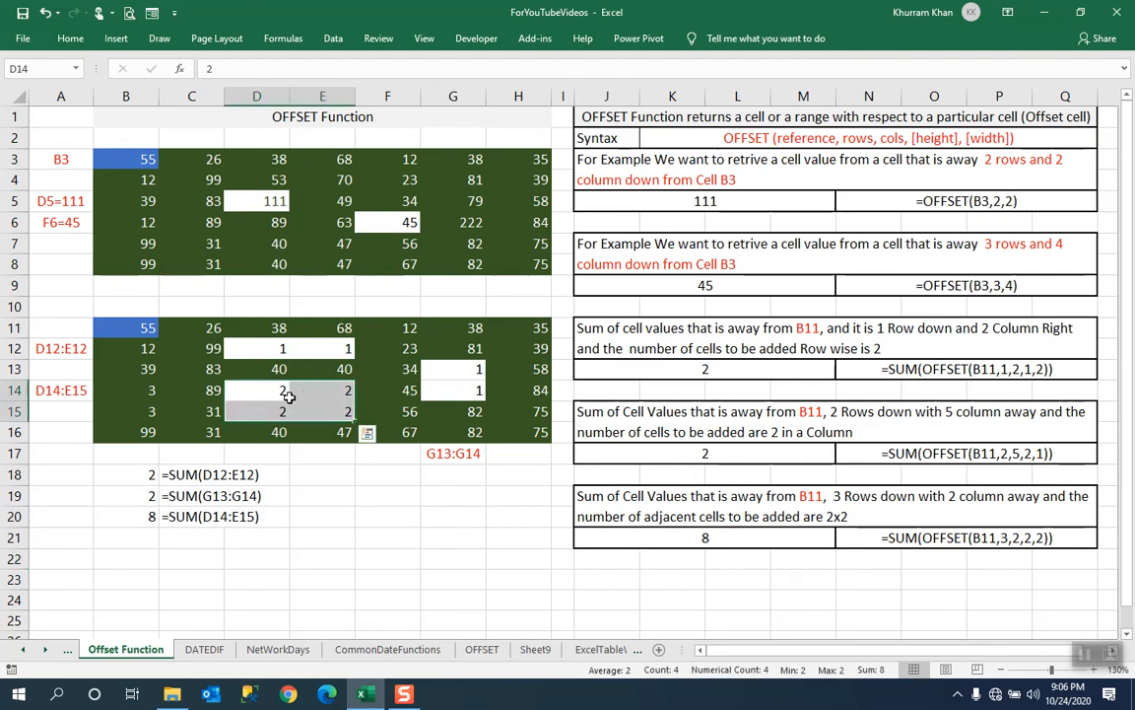